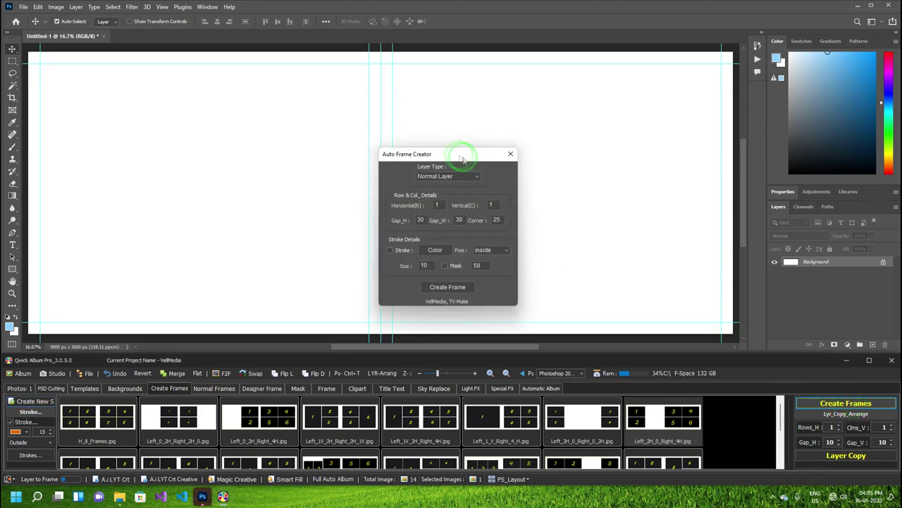
Examine the Auto Frame Creator's layer types, gap and corner fields, and mask setting, and close it
{"action": "left_click_drag", "start_coordinate": [451, 155], "coordinate": [483, 141]}
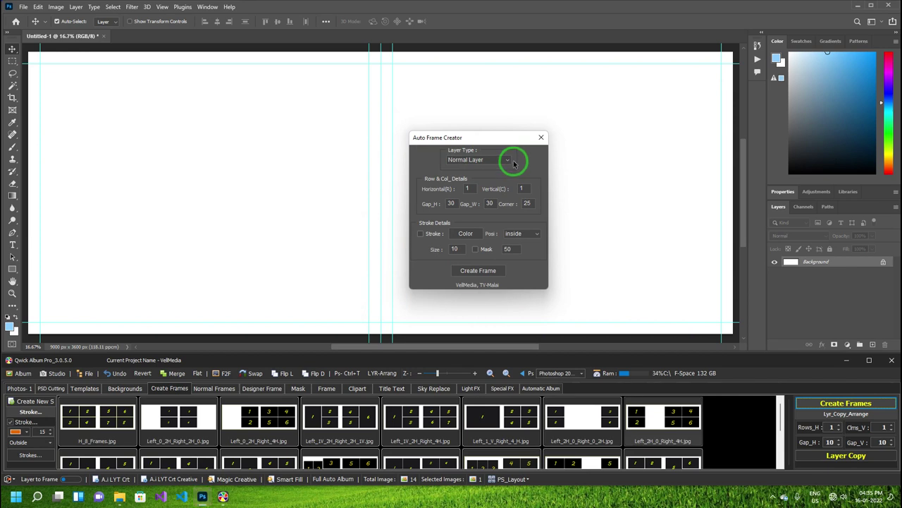
{"action": "left_click", "coordinate": [468, 160]}
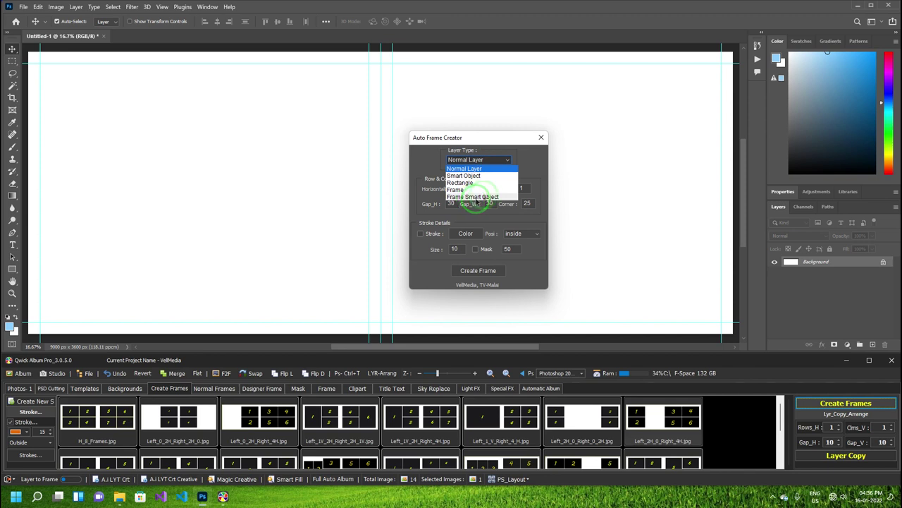
{"action": "left_click", "coordinate": [526, 168]}
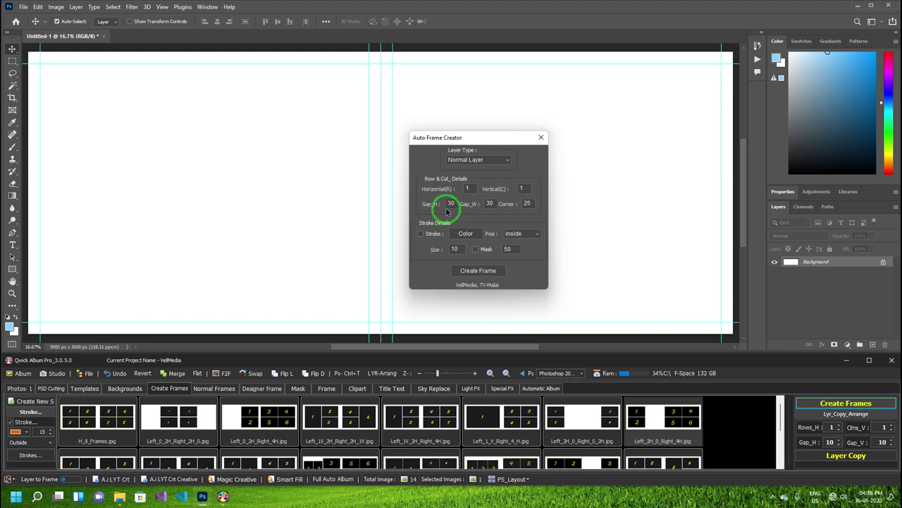
{"action": "left_click_drag", "start_coordinate": [452, 203], "coordinate": [444, 205]}
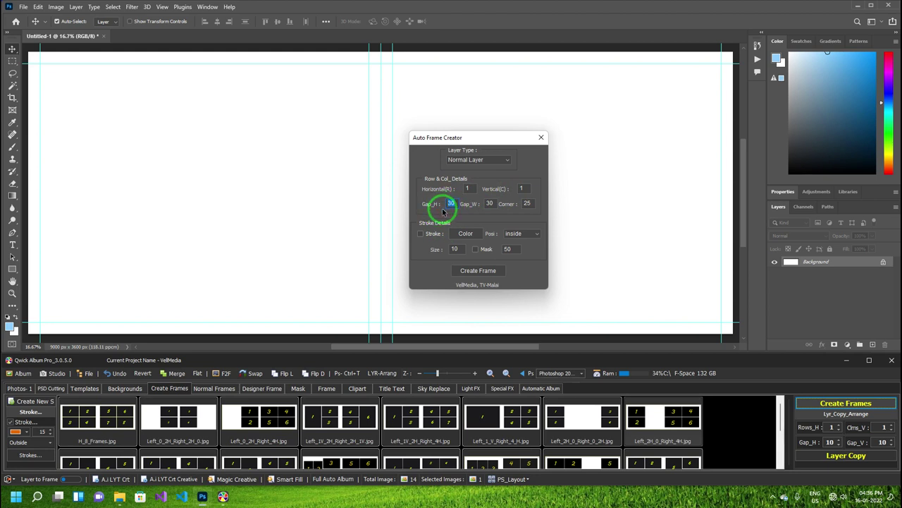
{"action": "key", "text": "Tab"}
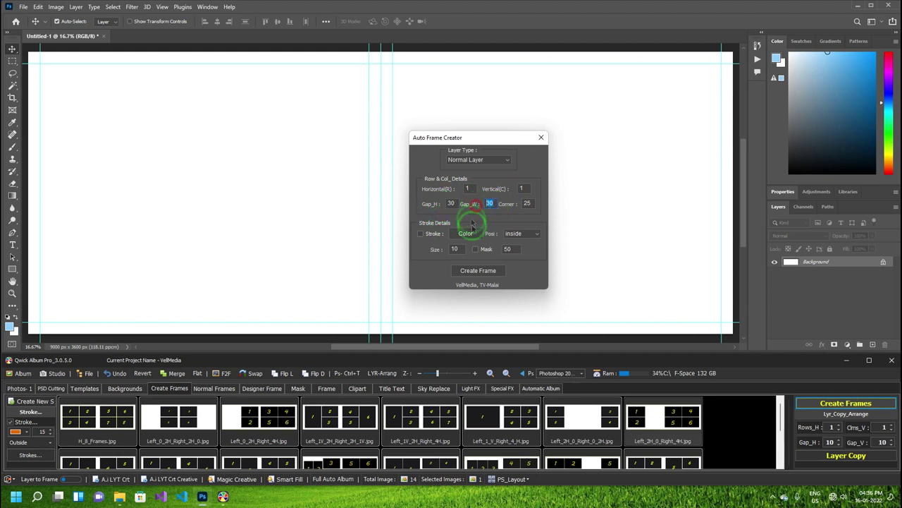
{"action": "key", "text": "Tab"}
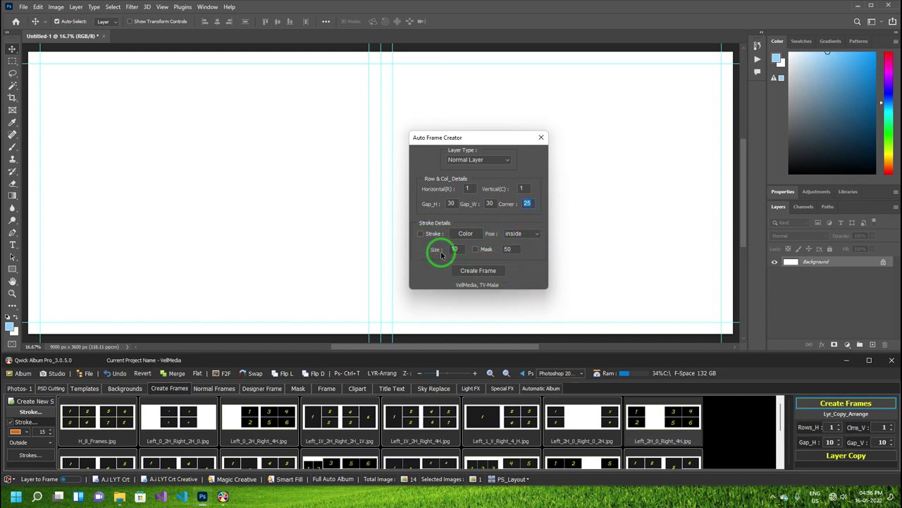
{"action": "left_click", "coordinate": [519, 249]}
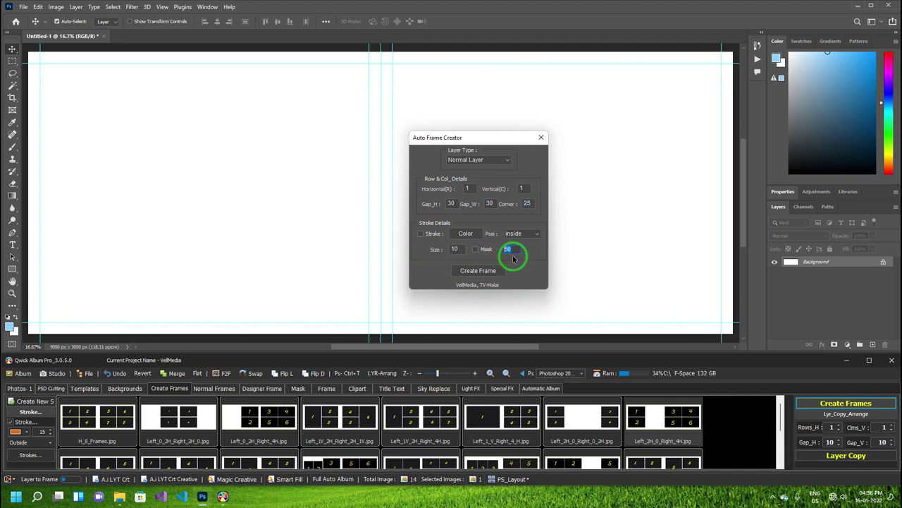
Make a rectangular selection over the left page within the guides and open the frame creator for it
{"action": "left_click", "coordinate": [12, 60]}
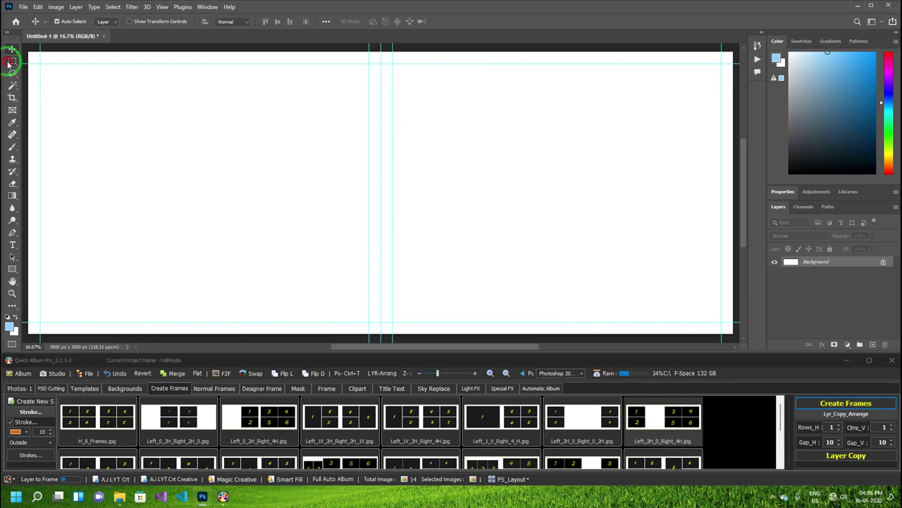
{"action": "left_click_drag", "start_coordinate": [39, 62], "coordinate": [369, 323]}
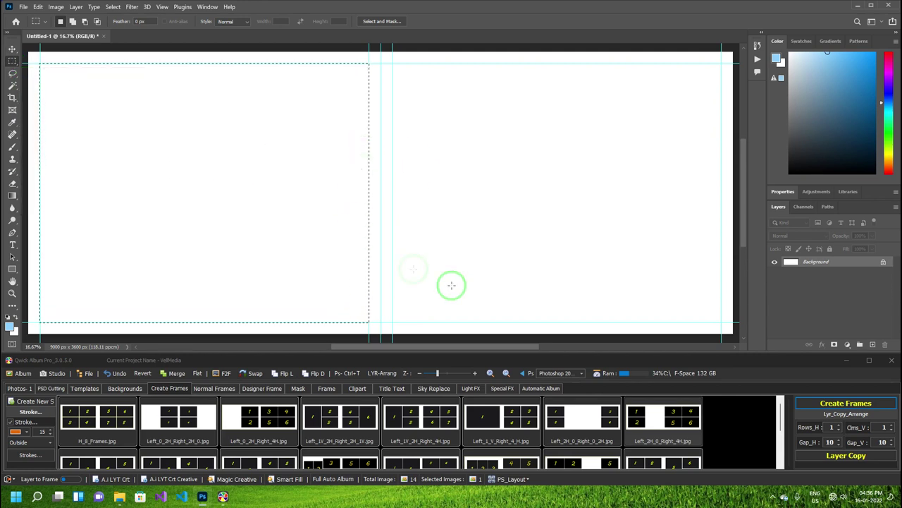
{"action": "left_click", "coordinate": [853, 405]}
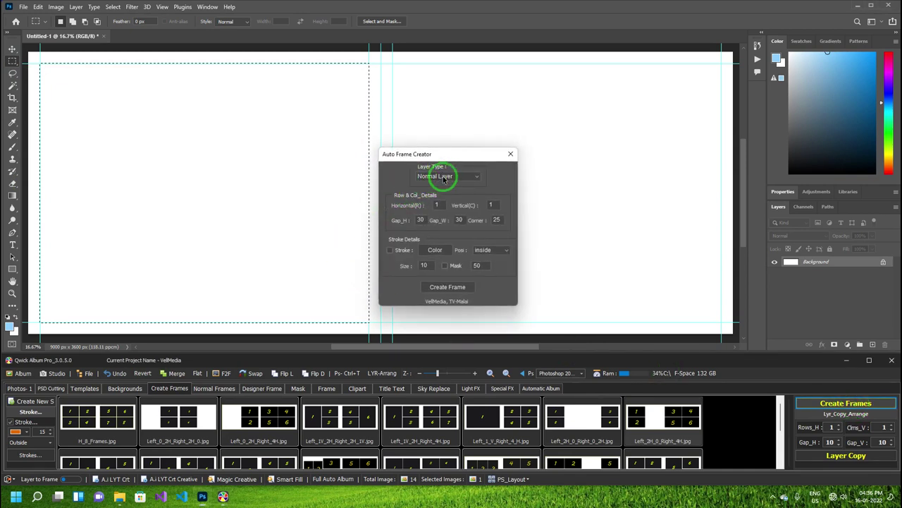
Configure Normal Layer frames in 2 rows and 2 columns, with both gaps at 50 and corner radius 95
{"action": "left_click", "coordinate": [444, 178]}
{"action": "left_click", "coordinate": [445, 180]}
{"action": "left_click", "coordinate": [445, 180]}
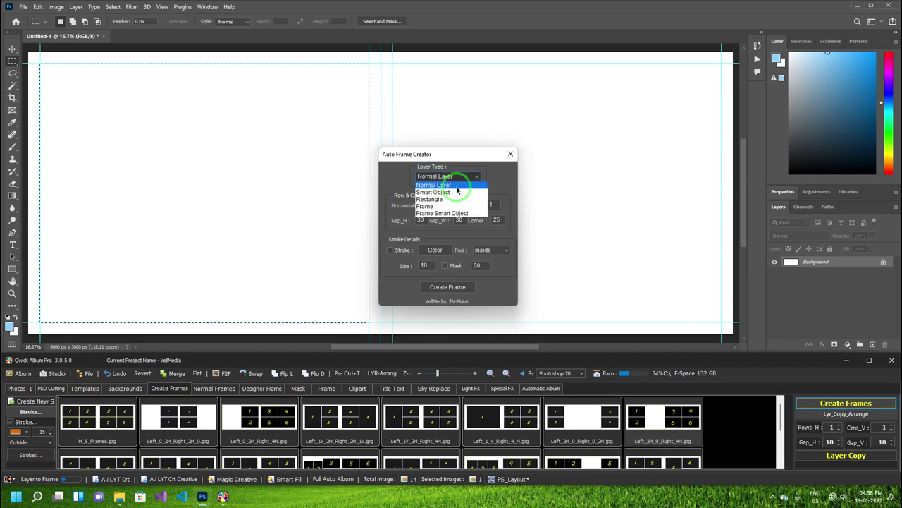
{"action": "left_click", "coordinate": [457, 187]}
{"action": "left_click", "coordinate": [435, 206]}
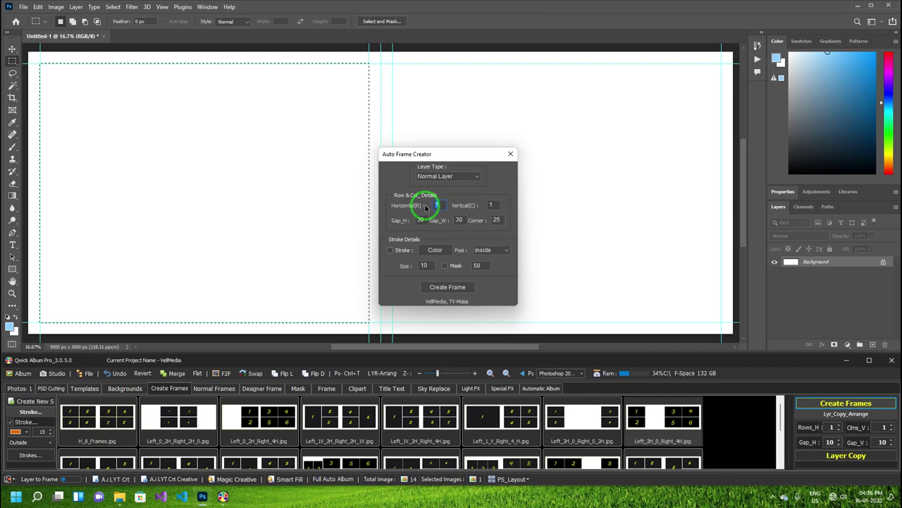
{"action": "left_click", "coordinate": [495, 205]}
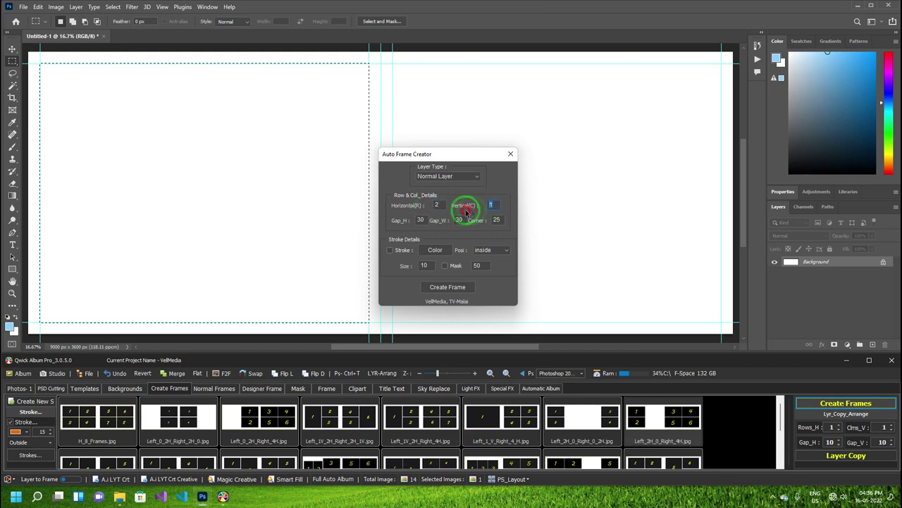
{"action": "left_click", "coordinate": [416, 221]}
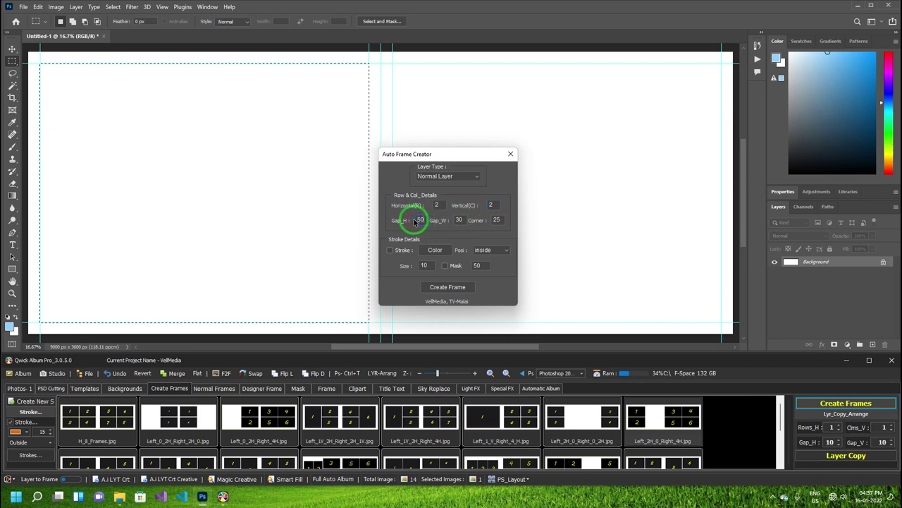
{"action": "left_click", "coordinate": [434, 224]}
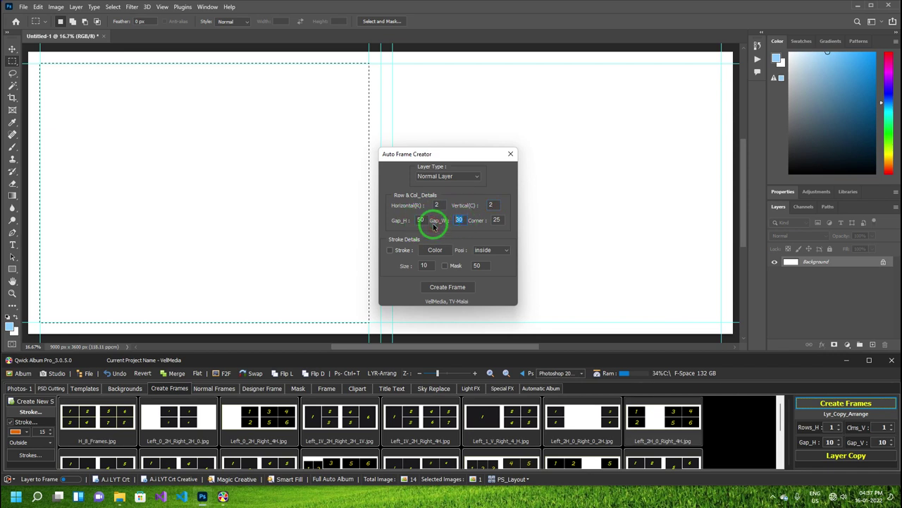
{"action": "left_click", "coordinate": [497, 221]}
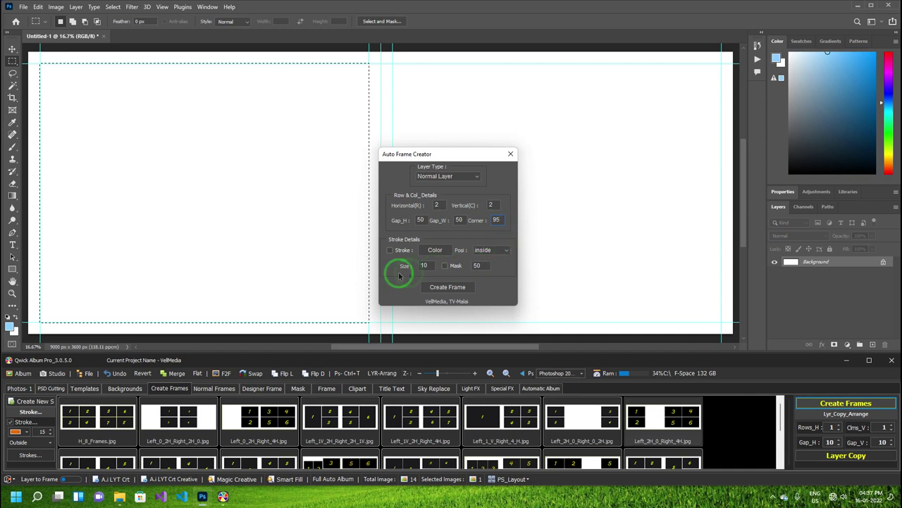
Enable the frame stroke and choose a pinkish-red stroke color
{"action": "left_click", "coordinate": [390, 251]}
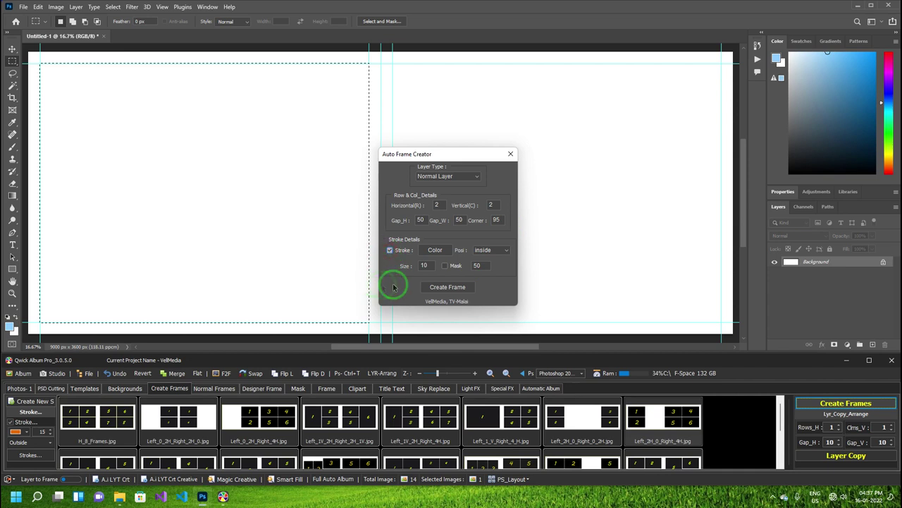
{"action": "left_click", "coordinate": [446, 254]}
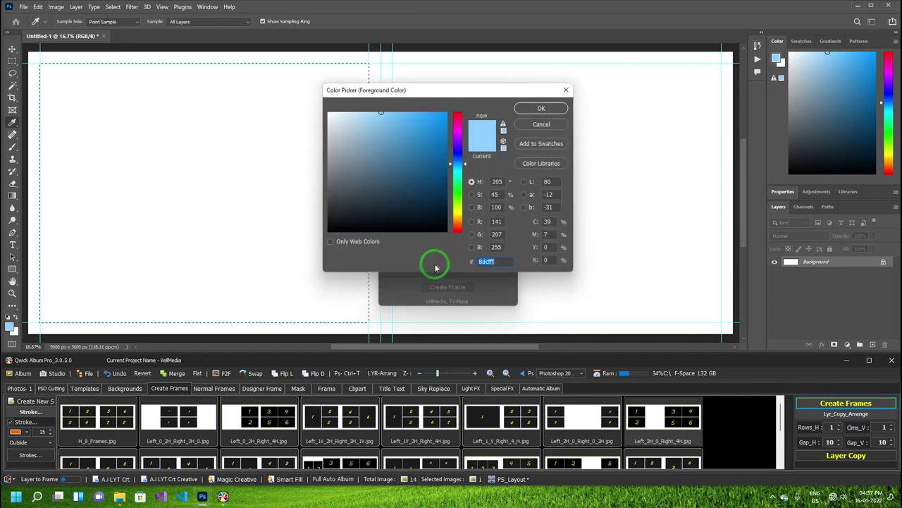
{"action": "left_click_drag", "start_coordinate": [451, 94], "coordinate": [495, 110]}
{"action": "mouse_move", "coordinate": [502, 149]}
{"action": "left_mouse_down"}
{"action": "mouse_move", "coordinate": [505, 140]}
{"action": "mouse_move", "coordinate": [500, 188]}
{"action": "mouse_move", "coordinate": [502, 136]}
{"action": "mouse_move", "coordinate": [494, 132]}
{"action": "left_mouse_up"}
{"action": "left_click", "coordinate": [576, 128]}
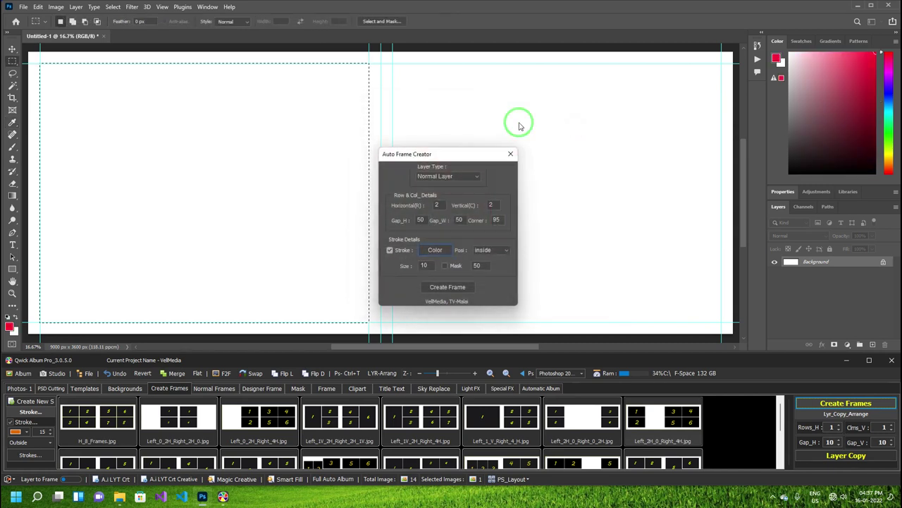
Set the stroke position to outside with size 16, and create the frames on the left page
{"action": "left_click", "coordinate": [506, 250]}
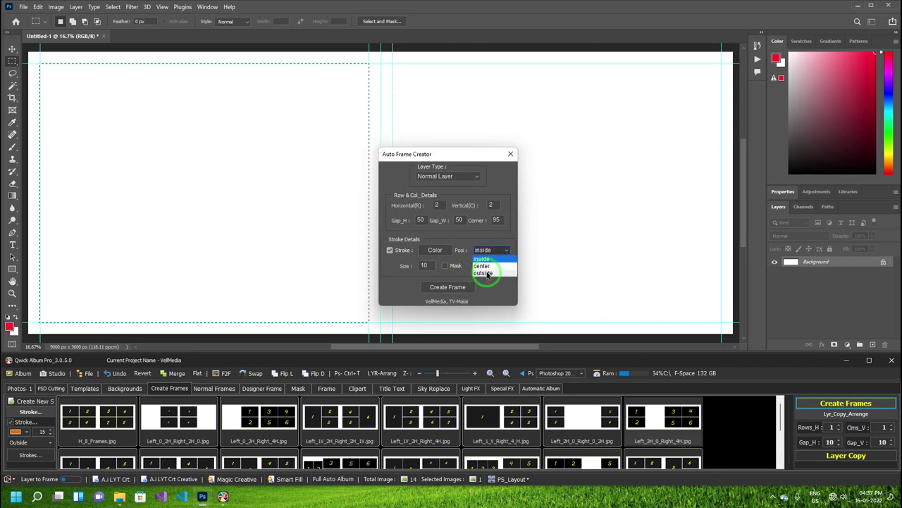
{"action": "left_click", "coordinate": [484, 273]}
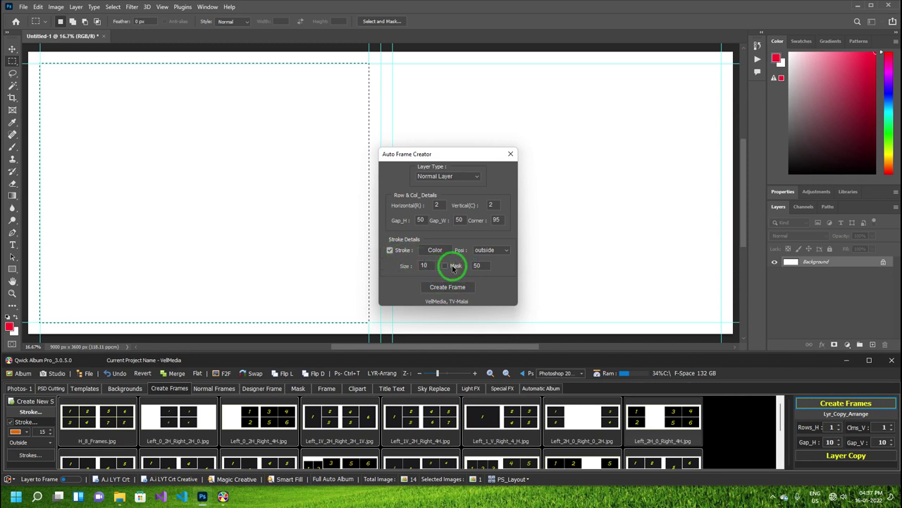
{"action": "left_click_drag", "start_coordinate": [428, 265], "coordinate": [416, 265]}
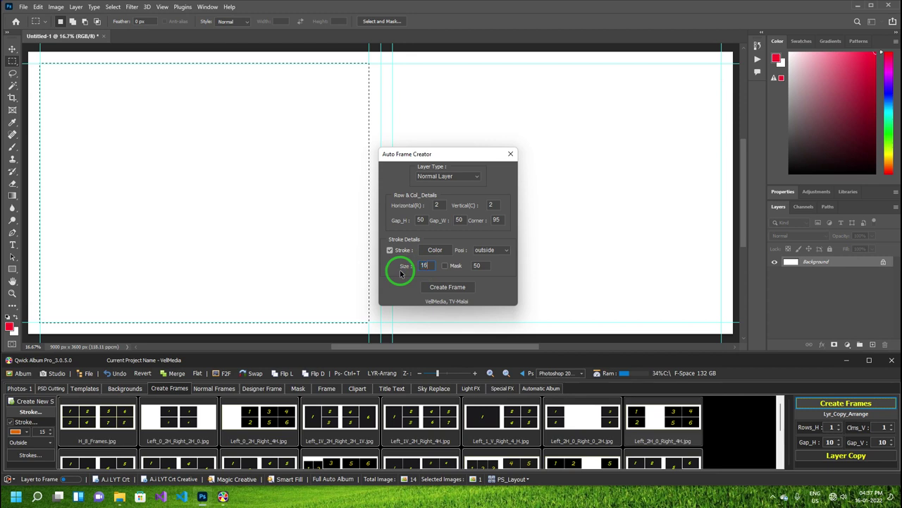
{"action": "left_click", "coordinate": [448, 287]}
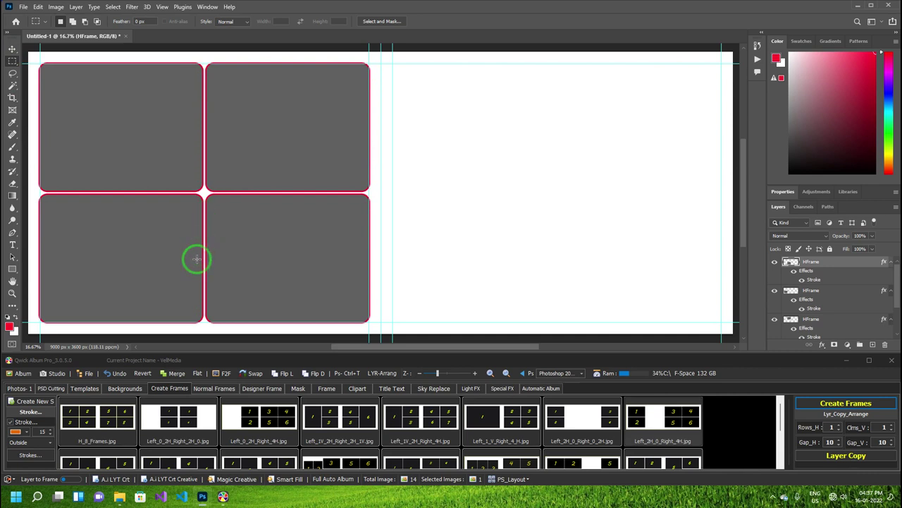
Reopen the frame creator, compare its gap and mask fields with the created frames, and close it
{"action": "left_click", "coordinate": [846, 402]}
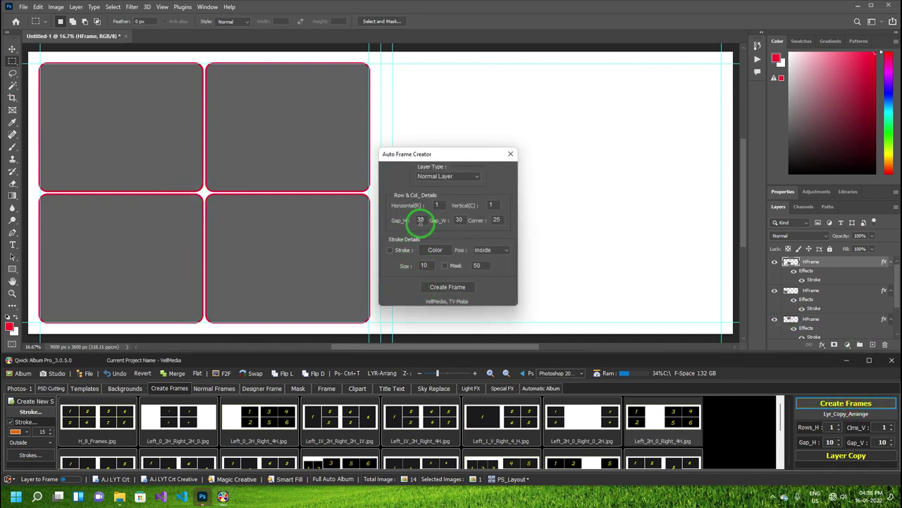
{"action": "double_click", "coordinate": [421, 220]}
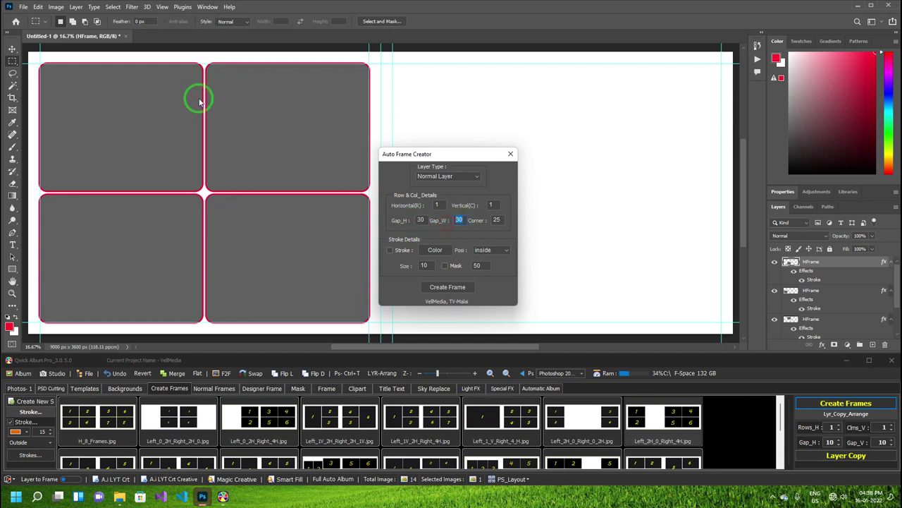
{"action": "double_click", "coordinate": [459, 220]}
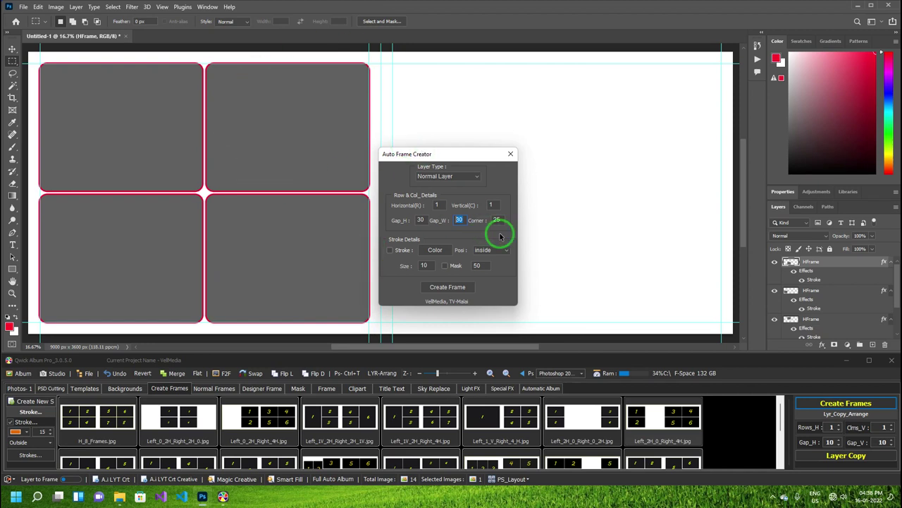
{"action": "left_click_drag", "start_coordinate": [449, 157], "coordinate": [282, 120]}
{"action": "left_click", "coordinate": [317, 230]}
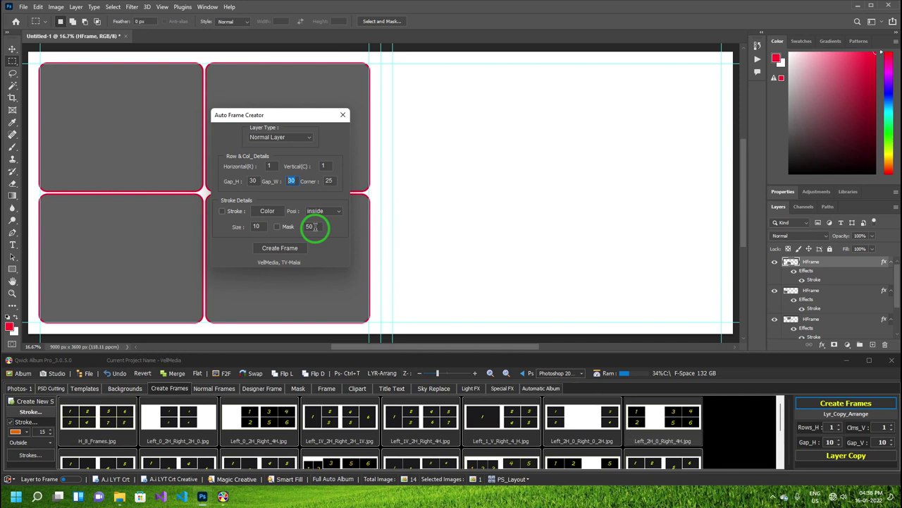
{"action": "left_click", "coordinate": [342, 115]}
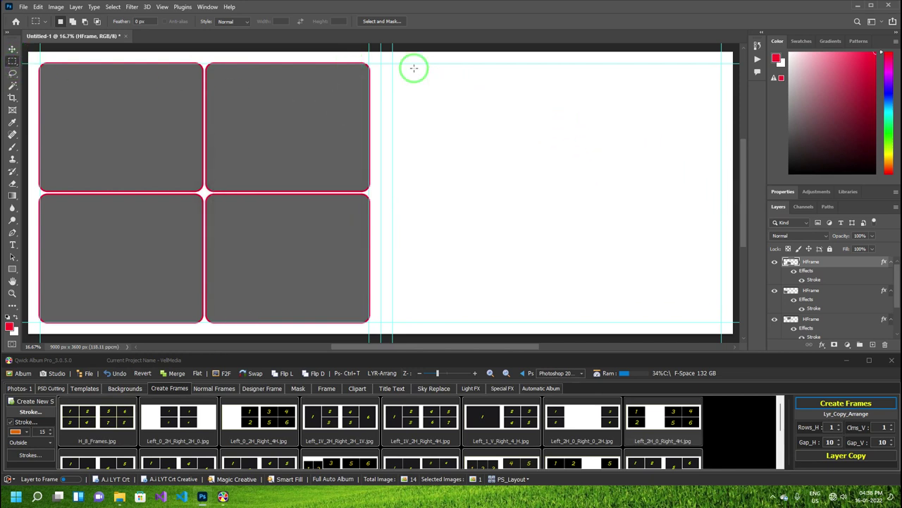
Select the right page area within the guides and set its frame grid to 2 rows and 2 columns
{"action": "left_click_drag", "start_coordinate": [392, 63], "coordinate": [722, 322]}
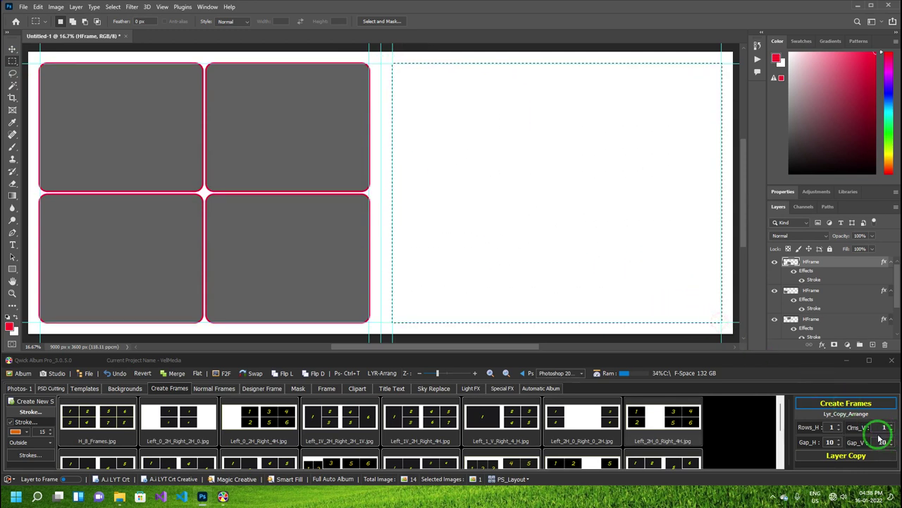
{"action": "left_click", "coordinate": [841, 402]}
{"action": "left_click", "coordinate": [417, 205]}
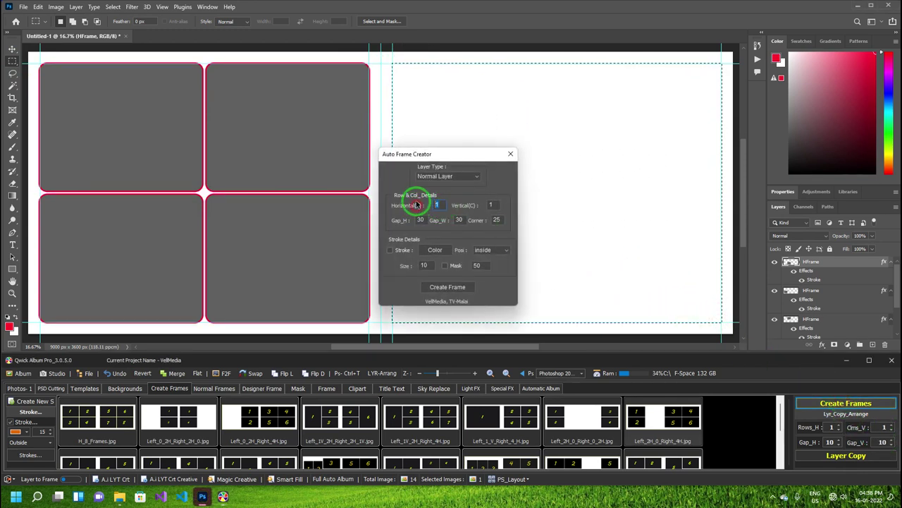
{"action": "left_click", "coordinate": [461, 205]}
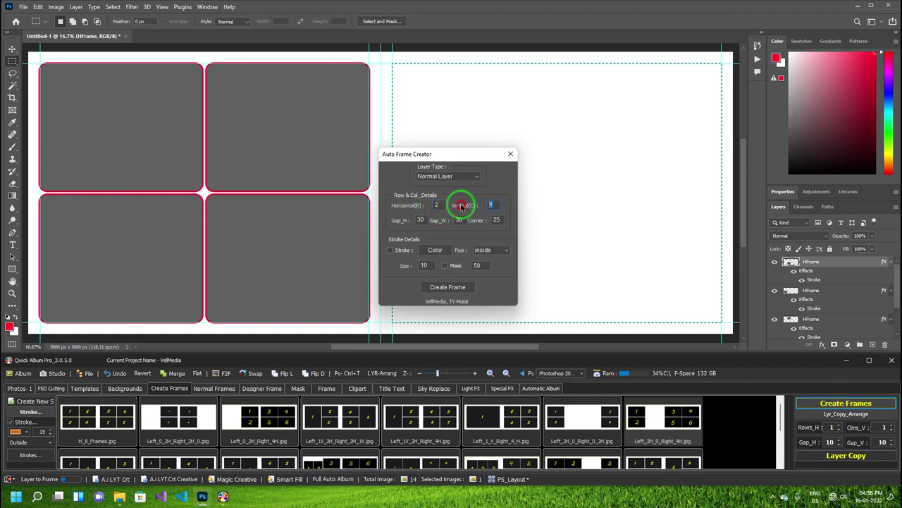
{"action": "type", "text": "2"}
Set Gap_H to 60, Gap_W to 40 and the corner to 50, and enable the mask for the right-page frames
{"action": "left_click", "coordinate": [420, 220]}
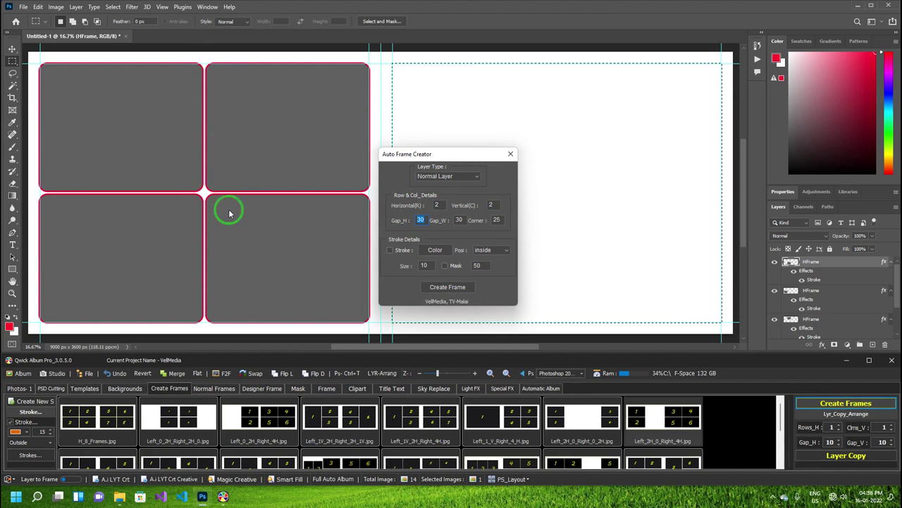
{"action": "left_click", "coordinate": [452, 221]}
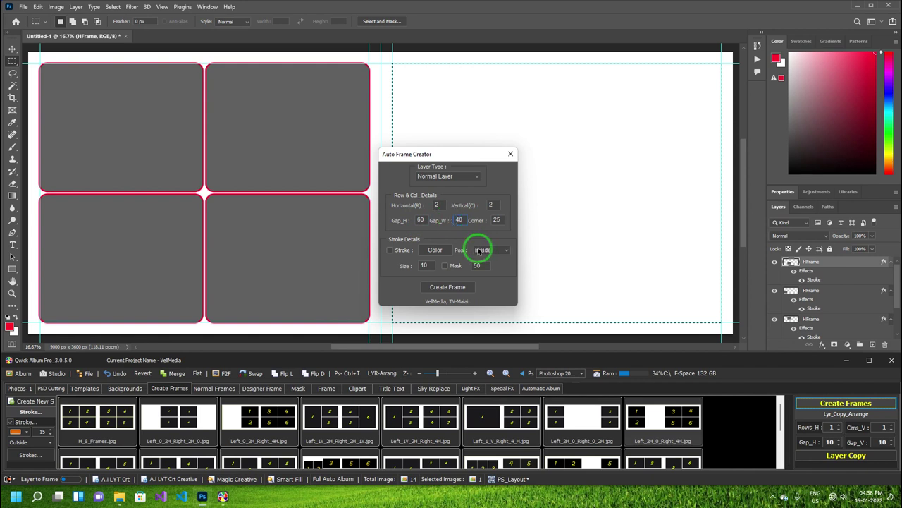
{"action": "left_click_drag", "start_coordinate": [499, 221], "coordinate": [480, 225]}
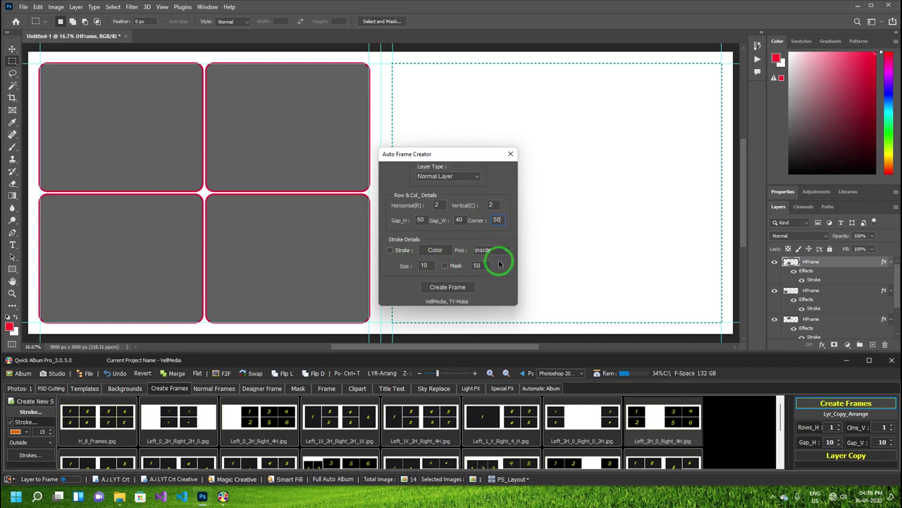
{"action": "left_click", "coordinate": [445, 266]}
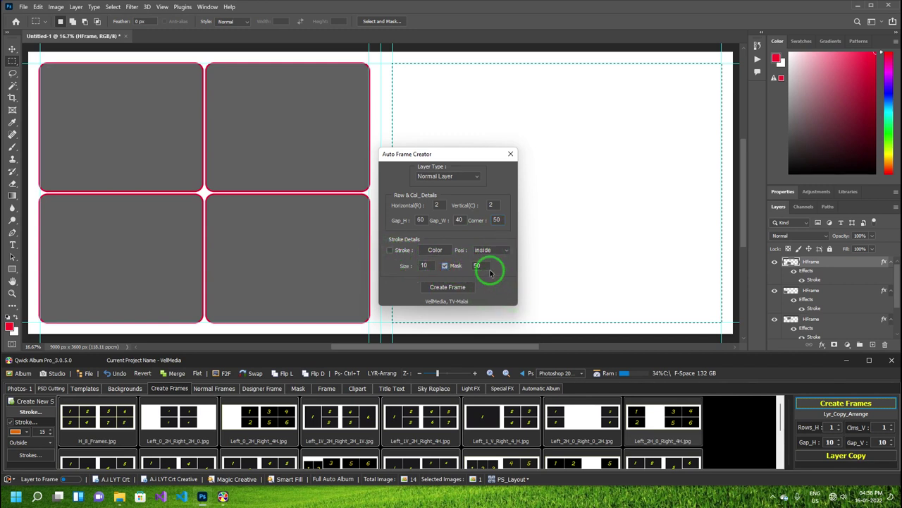
Set the mask value to 250 and create the soft-edged frames on the right page
{"action": "left_click", "coordinate": [445, 266]}
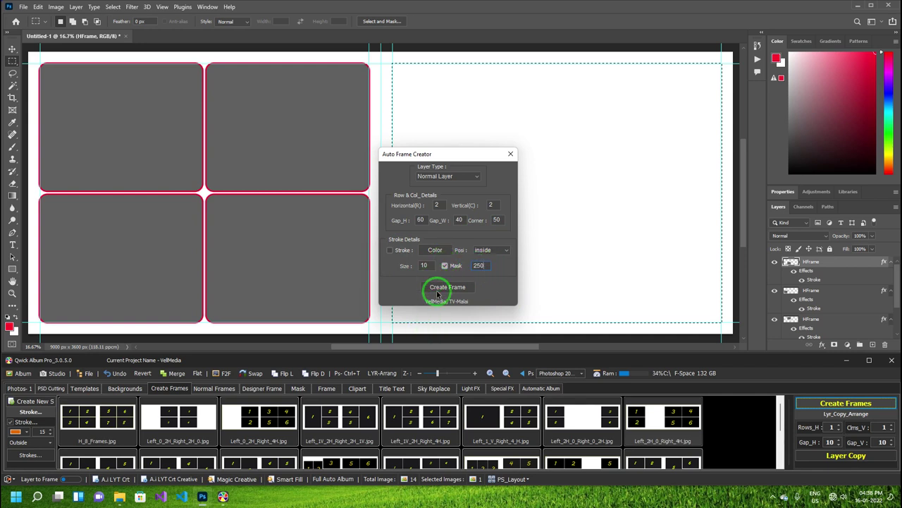
{"action": "left_click", "coordinate": [437, 287]}
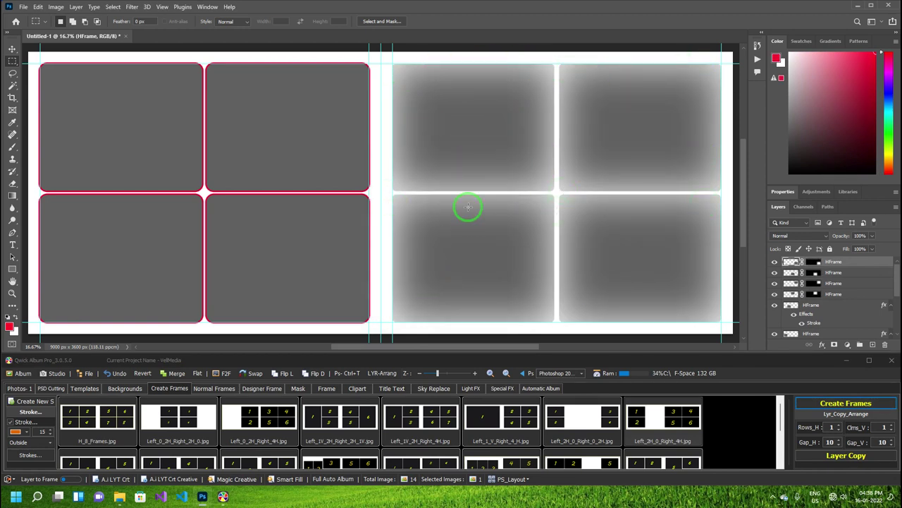
Select all the frames on both pages and delete them
{"action": "left_click", "coordinate": [12, 49]}
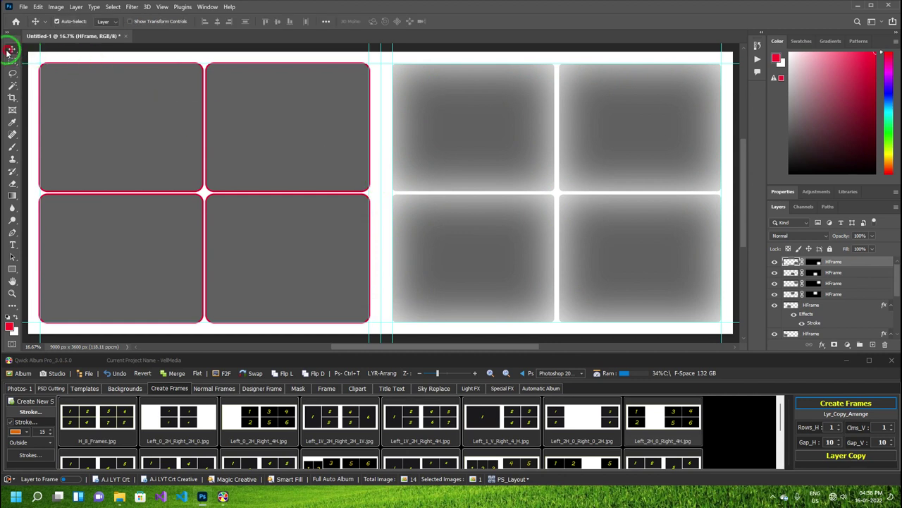
{"action": "left_click", "coordinate": [332, 144]}
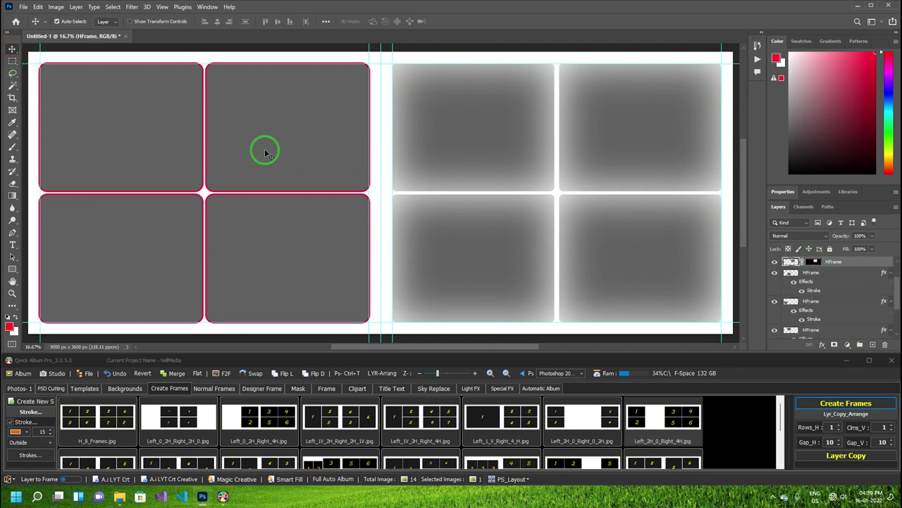
{"action": "left_click_drag", "start_coordinate": [658, 329], "coordinate": [140, 134]}
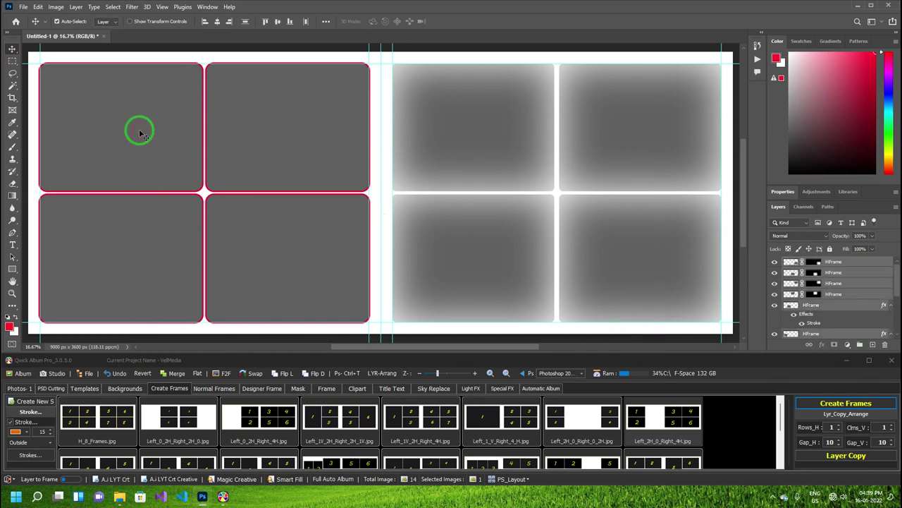
{"action": "key", "text": "m"}
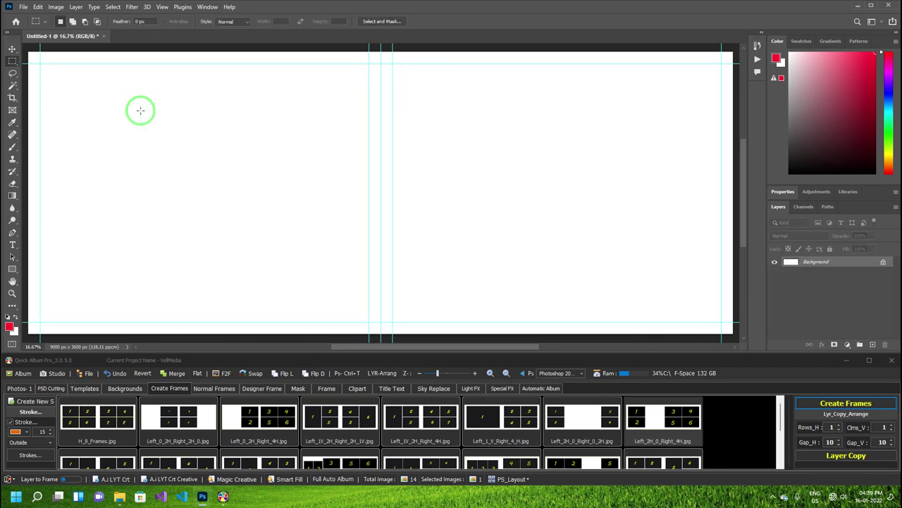
Select the left page area within the guides and set the frame creator's layer type to Frame
{"action": "left_click_drag", "start_coordinate": [203, 215], "coordinate": [369, 323]}
{"action": "left_click", "coordinate": [861, 402]}
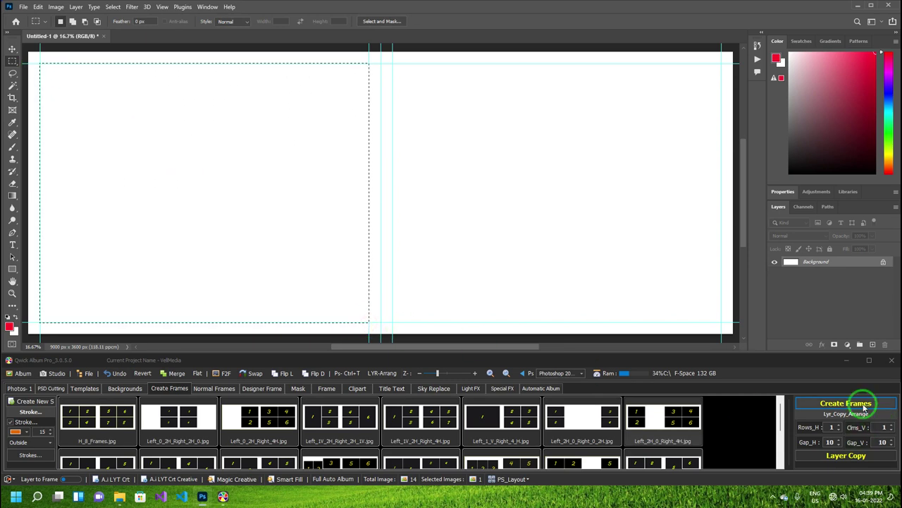
{"action": "left_click_drag", "start_coordinate": [428, 152], "coordinate": [534, 139]}
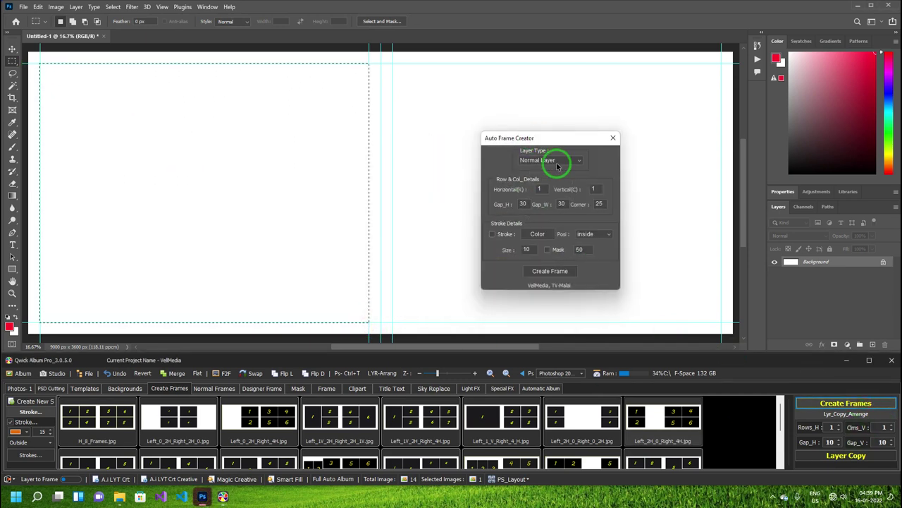
{"action": "left_click", "coordinate": [557, 161]}
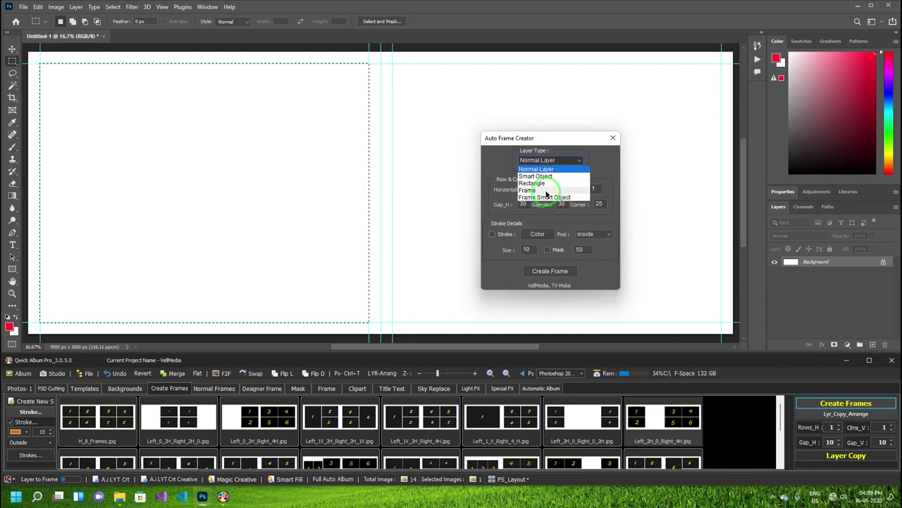
{"action": "left_click", "coordinate": [540, 190]}
Set the horizontal row count for the left-page frames to 3
{"action": "left_click", "coordinate": [529, 189]}
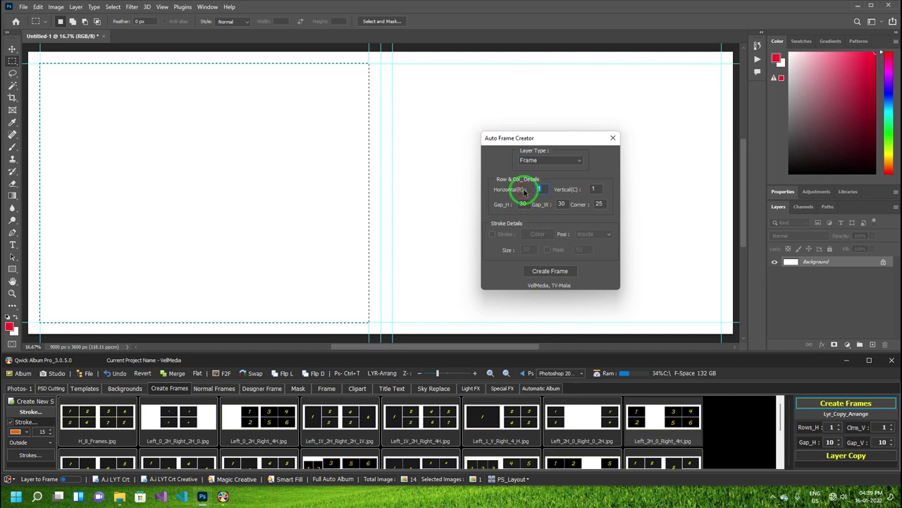
{"action": "left_click", "coordinate": [593, 189]}
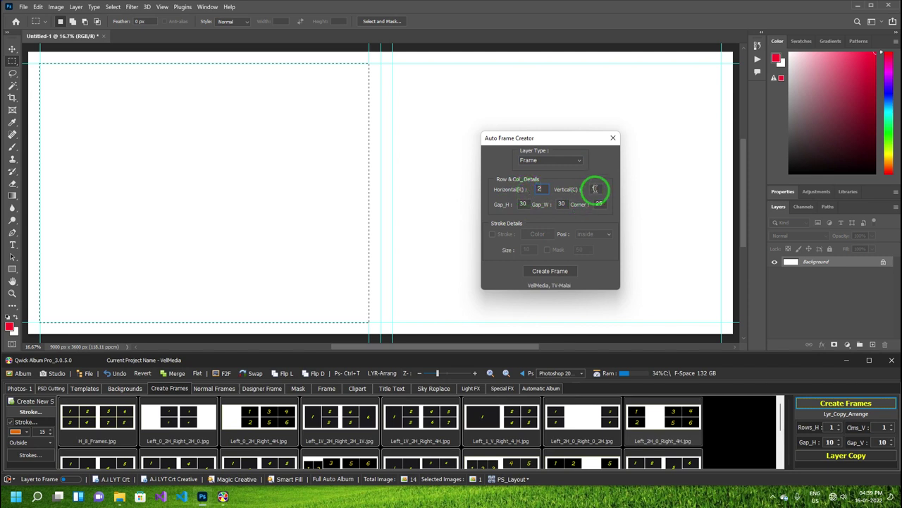
{"action": "left_click", "coordinate": [529, 190]}
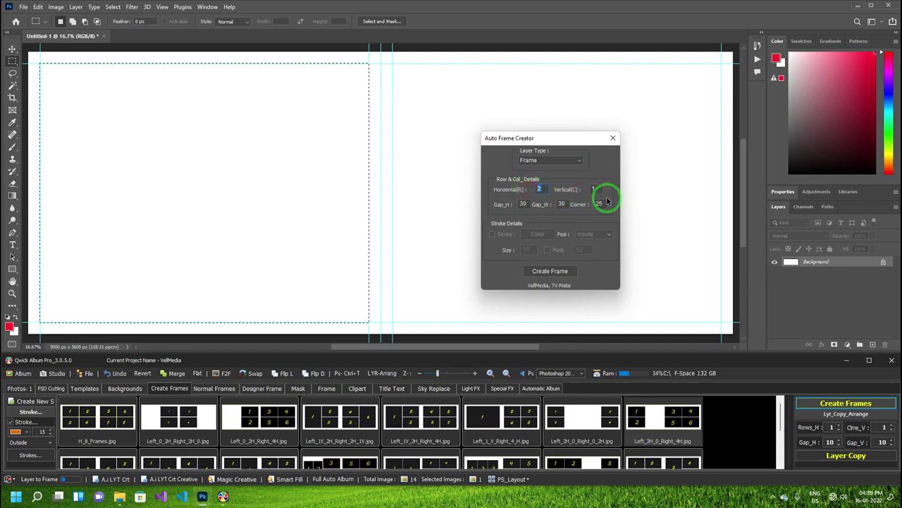
{"action": "left_click", "coordinate": [524, 191]}
{"action": "type", "text": "3"}
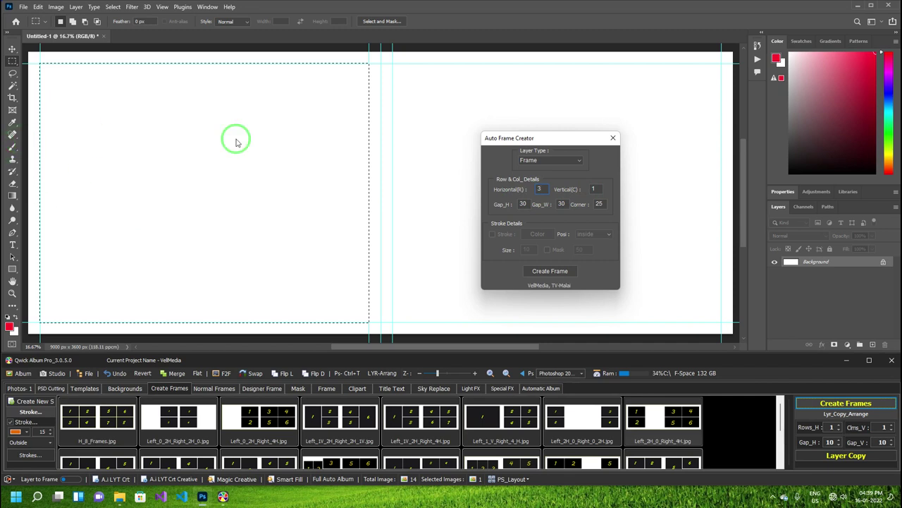
Set Gap_H and Gap_W to 50, and create the stacked frames on the left page
{"action": "left_click_drag", "start_coordinate": [529, 203], "coordinate": [476, 212]}
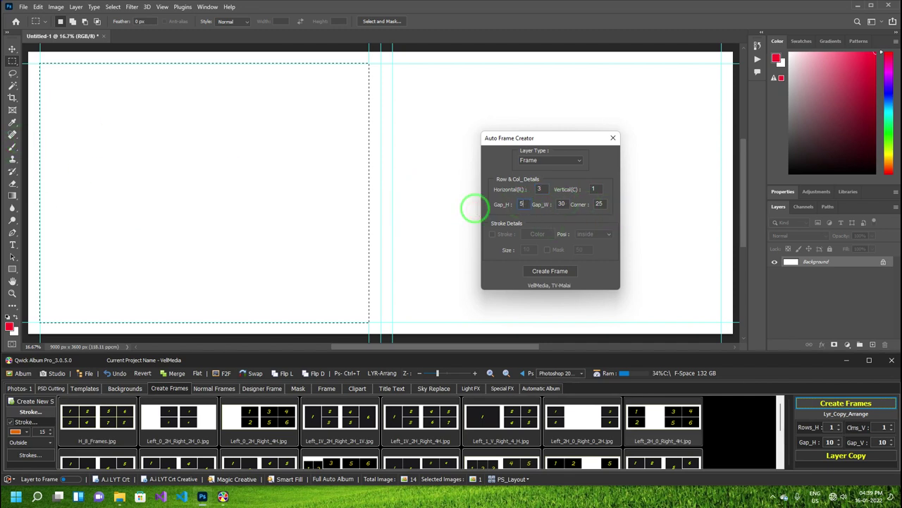
{"action": "type", "text": "50"}
{"action": "left_click_drag", "start_coordinate": [564, 204], "coordinate": [534, 202]}
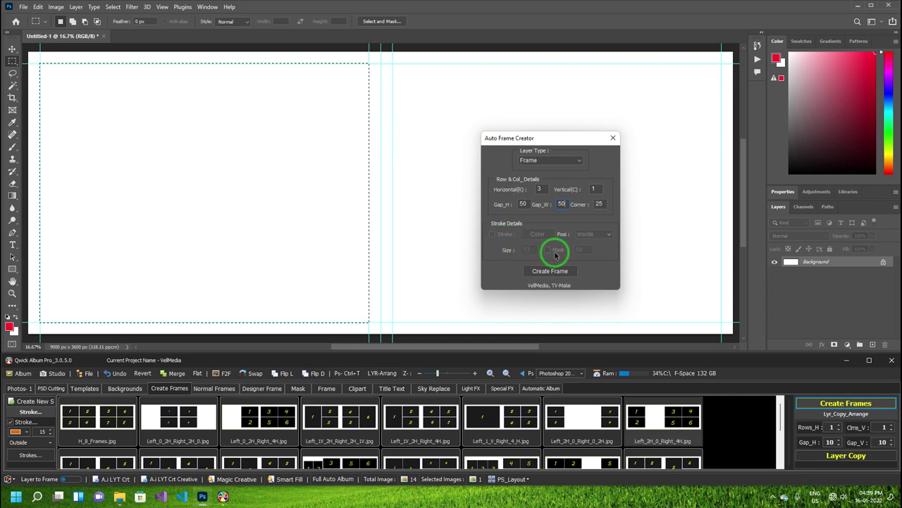
{"action": "left_click_drag", "start_coordinate": [538, 141], "coordinate": [545, 108]}
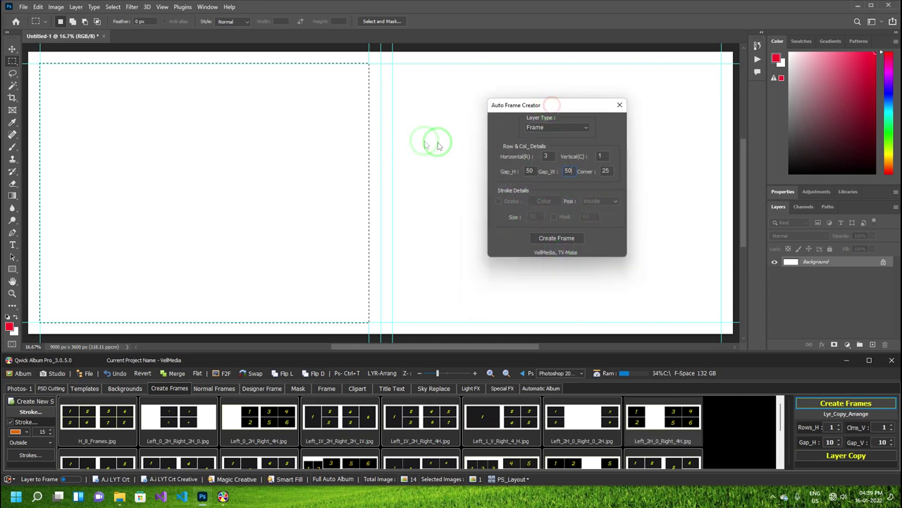
{"action": "left_click", "coordinate": [574, 240]}
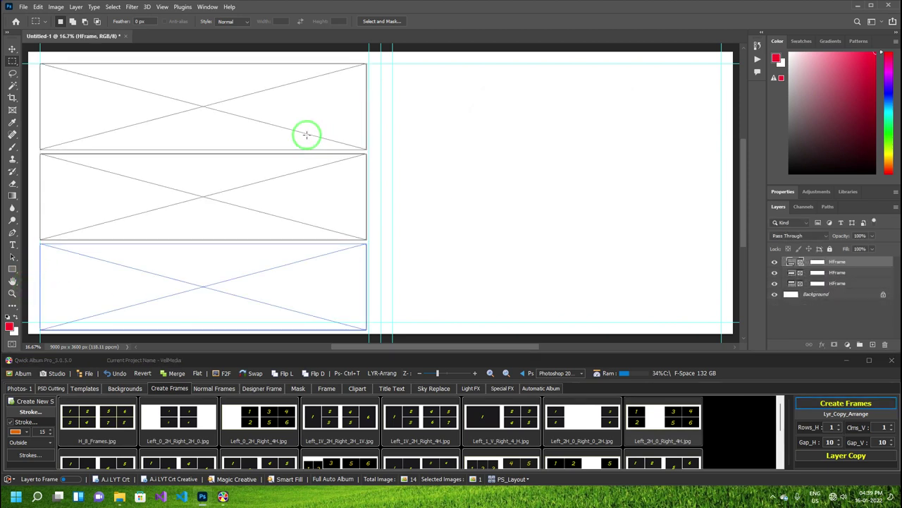
Fill the left page's top, middle and bottom frames with photos DSC_2107, DSC_2109 and DSC_2111
{"action": "left_click", "coordinate": [12, 49]}
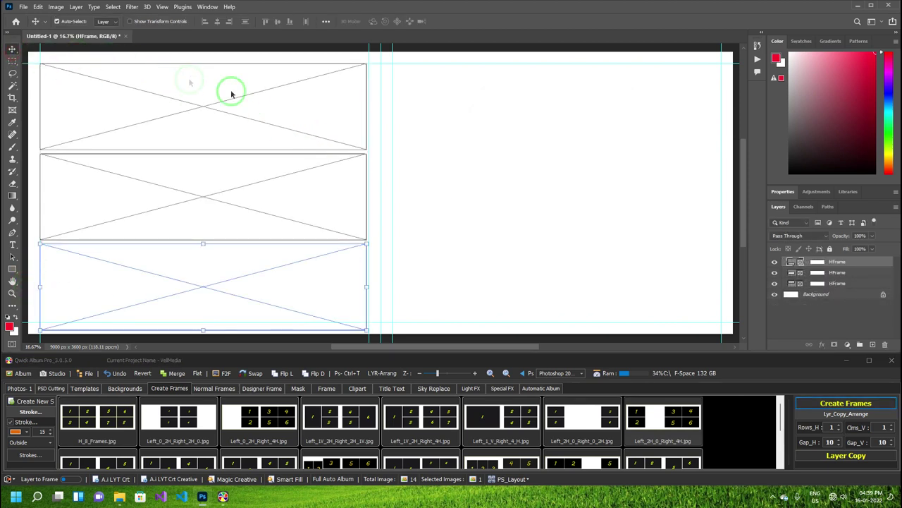
{"action": "left_click", "coordinate": [319, 121]}
{"action": "left_click", "coordinate": [306, 177]}
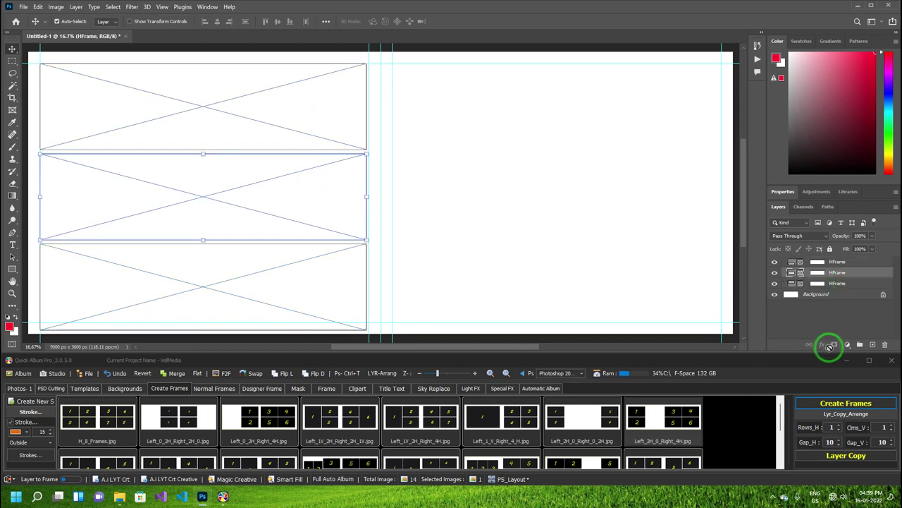
{"action": "left_click", "coordinate": [200, 101]}
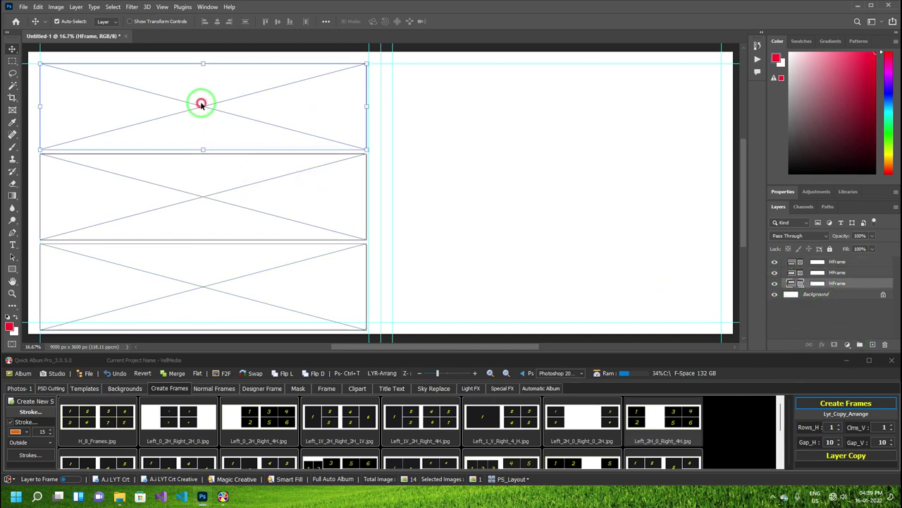
{"action": "left_click", "coordinate": [17, 388]}
{"action": "left_click_drag", "start_coordinate": [34, 423], "coordinate": [126, 121]}
{"action": "left_click_drag", "start_coordinate": [153, 423], "coordinate": [186, 177]}
{"action": "left_click_drag", "start_coordinate": [272, 423], "coordinate": [193, 272]}
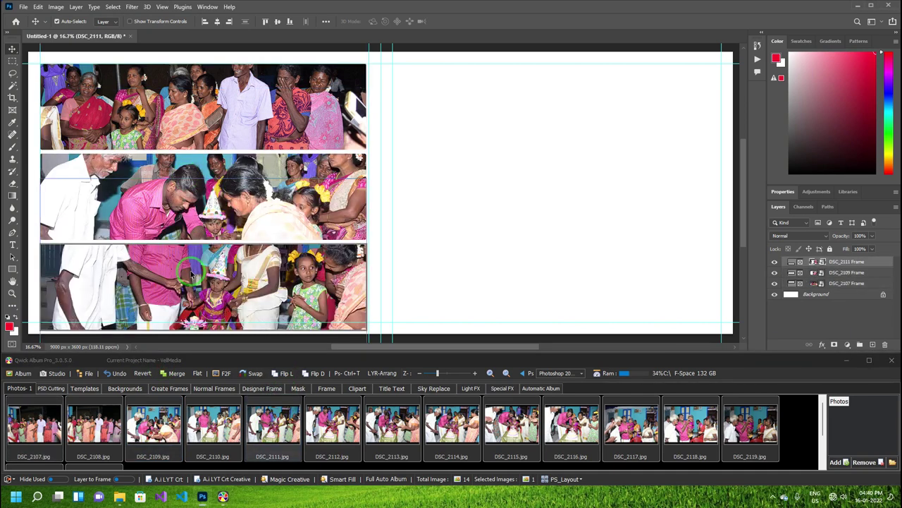
Select a wide band between the side guides across the middle of the right page and open the frame creator
{"action": "left_click", "coordinate": [12, 60]}
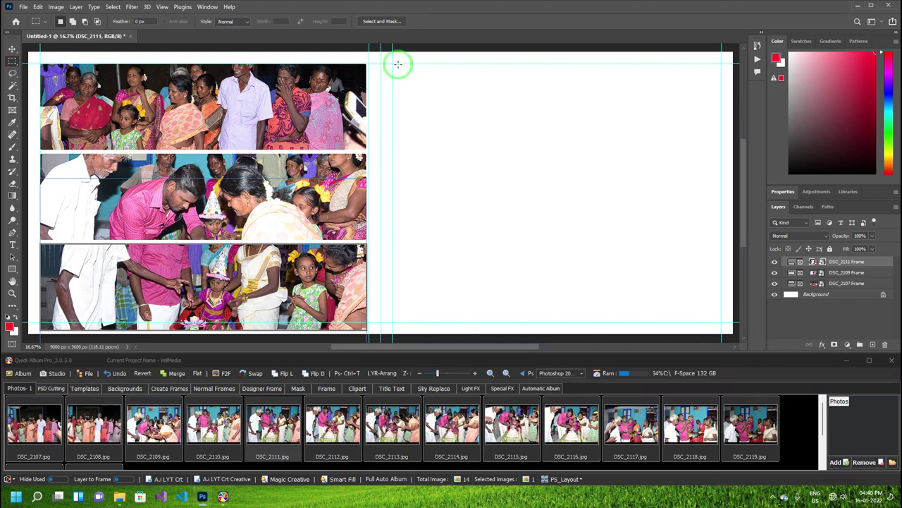
{"action": "left_click_drag", "start_coordinate": [392, 107], "coordinate": [720, 260]}
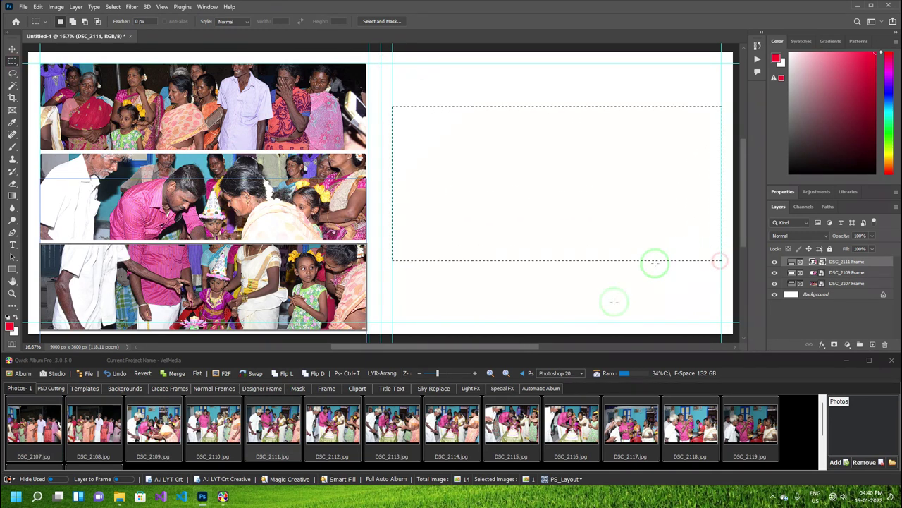
{"action": "left_click", "coordinate": [176, 394]}
{"action": "left_click", "coordinate": [842, 403]}
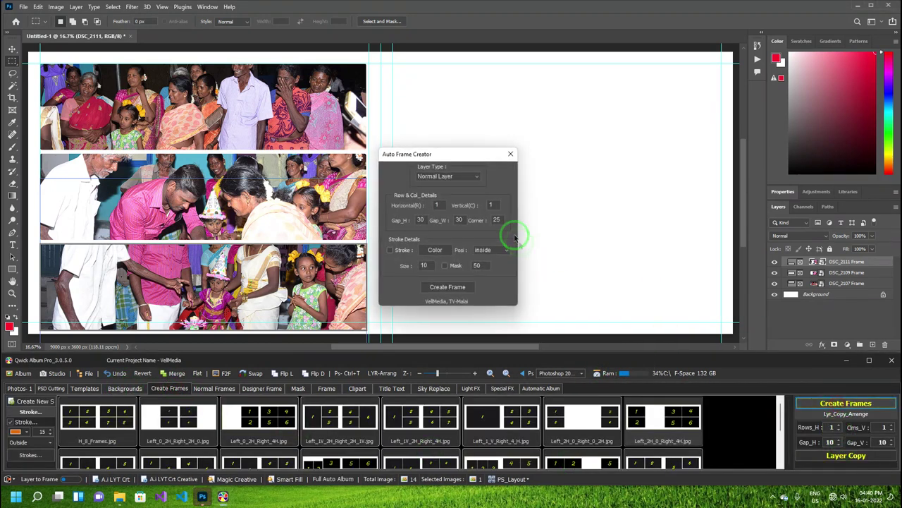
Set the vertical column count to 3, and both Gap_H and Gap_W to 40
{"action": "left_click", "coordinate": [437, 204]}
{"action": "left_click", "coordinate": [502, 206]}
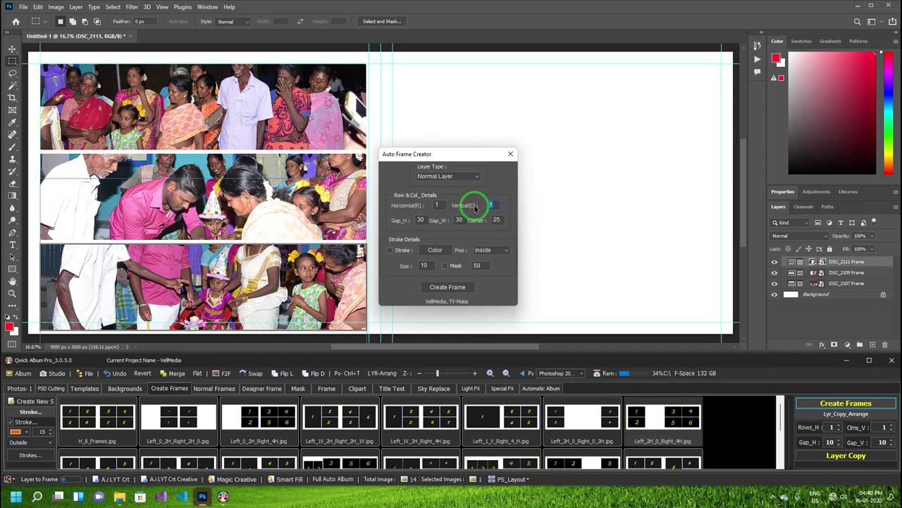
{"action": "type", "text": "3"}
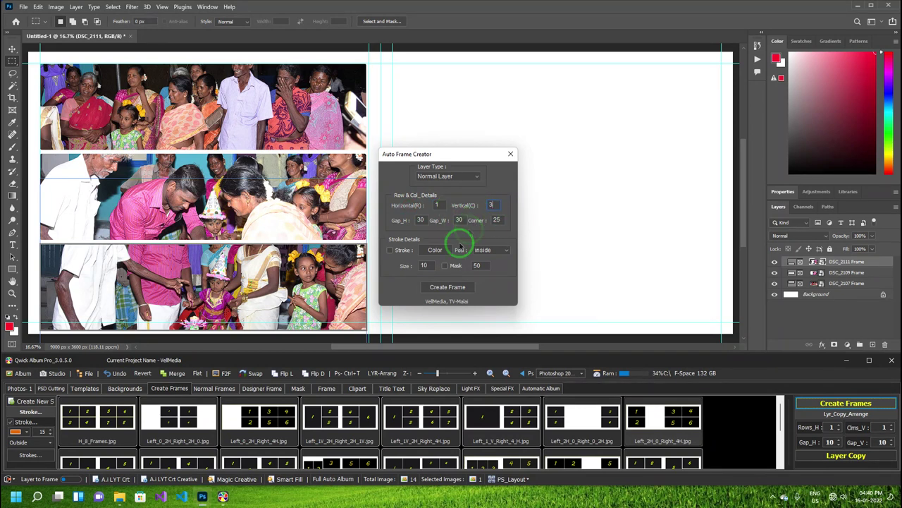
{"action": "left_click", "coordinate": [423, 219]}
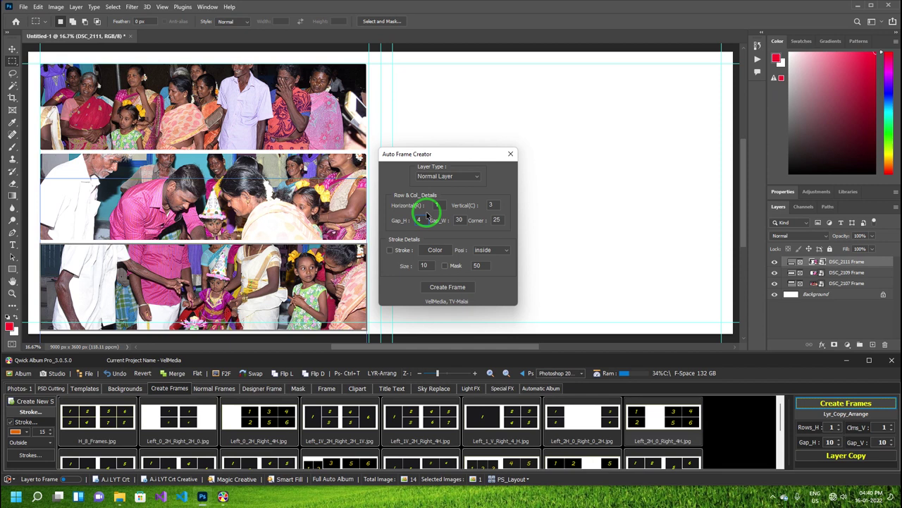
{"action": "type", "text": "40"}
{"action": "left_click", "coordinate": [452, 220]}
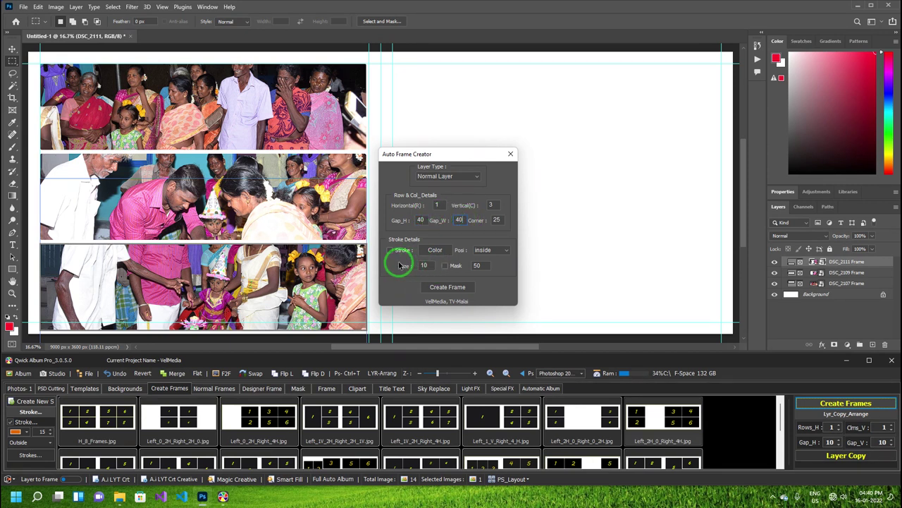
Set the layer type to Frame and create the side-by-side frames on the right page
{"action": "left_click", "coordinate": [444, 177]}
{"action": "left_click", "coordinate": [426, 205]}
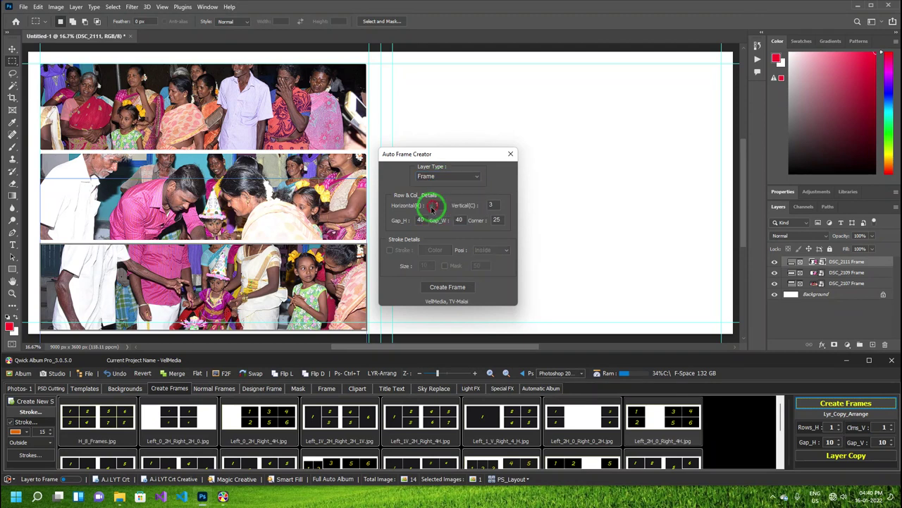
{"action": "left_click", "coordinate": [447, 287]}
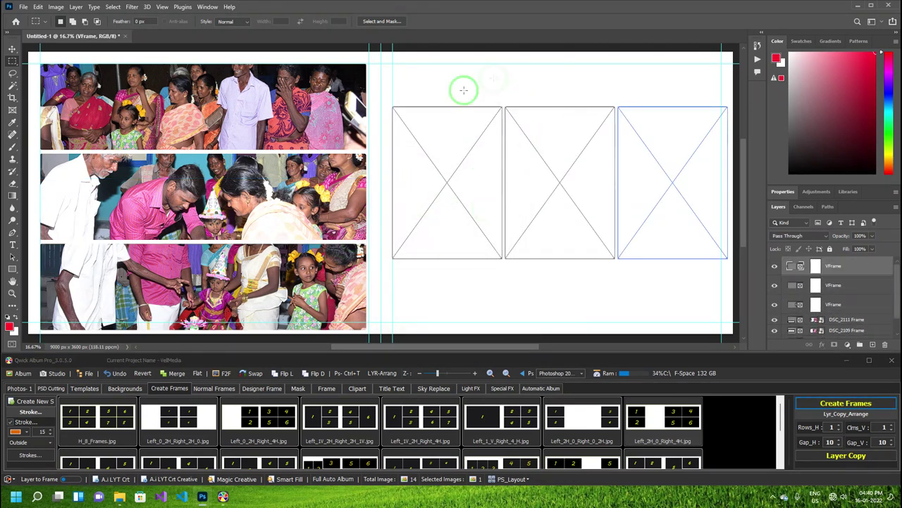
Fill the right page's three frames from left to right with photos DSC_2109, DSC_2110 and DSC_2111
{"action": "left_click", "coordinate": [17, 389]}
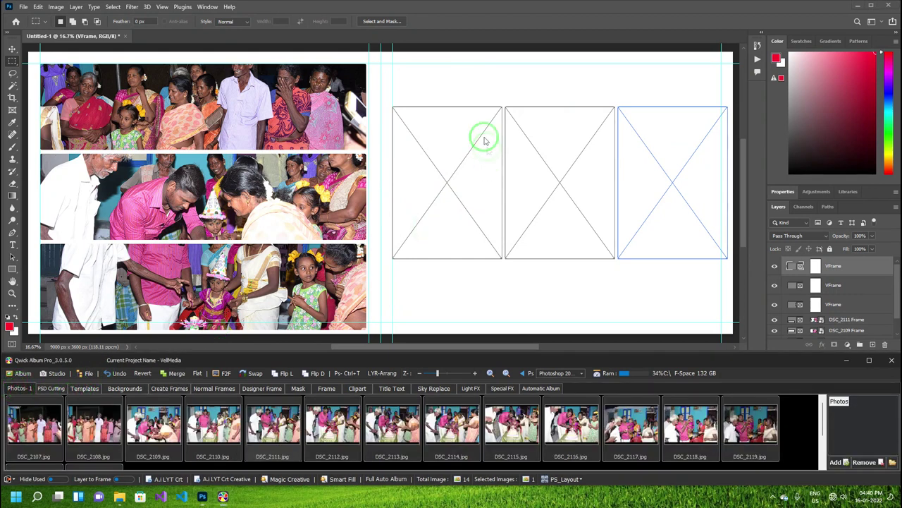
{"action": "left_click", "coordinate": [168, 416]}
{"action": "left_click", "coordinate": [447, 137]}
{"action": "left_click", "coordinate": [535, 178]}
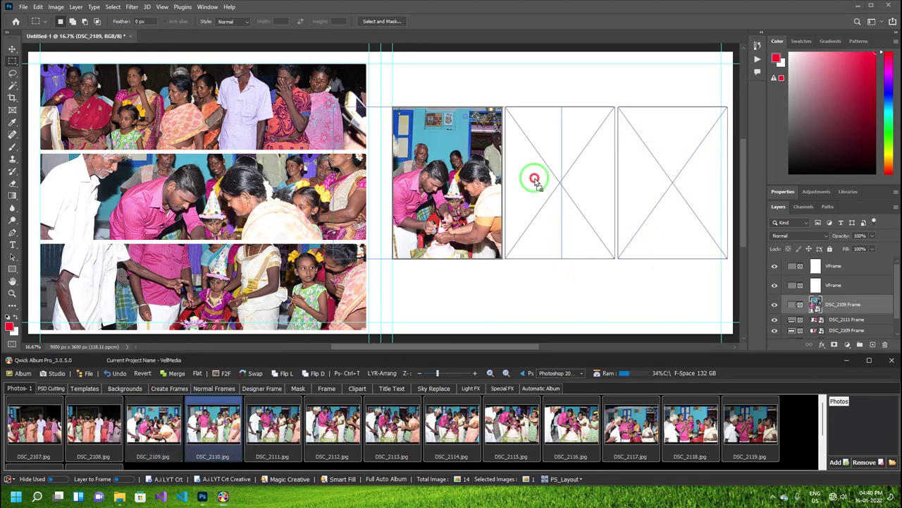
{"action": "left_click", "coordinate": [277, 442]}
{"action": "left_click", "coordinate": [684, 195]}
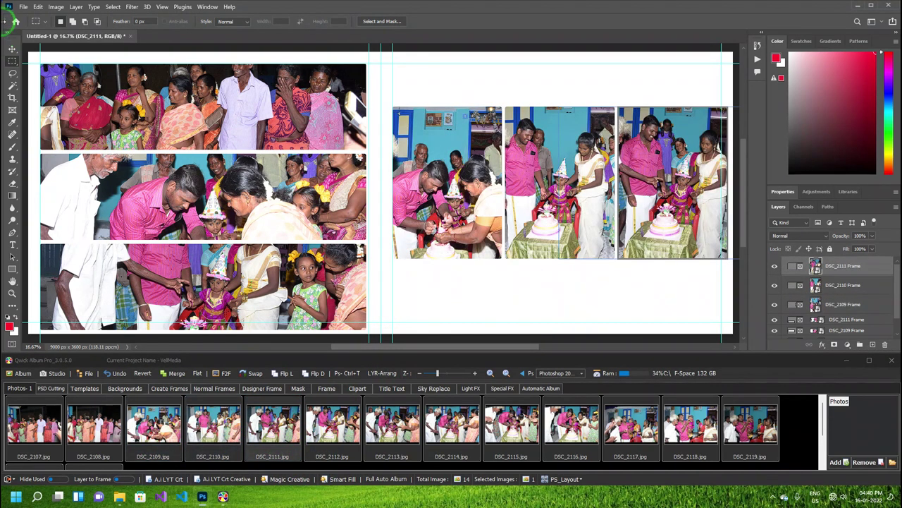
Place the blurred pink-and-green background from BG_VOL-1 behind the photo frames across the spread
{"action": "left_click", "coordinate": [12, 49]}
{"action": "left_click", "coordinate": [124, 387]}
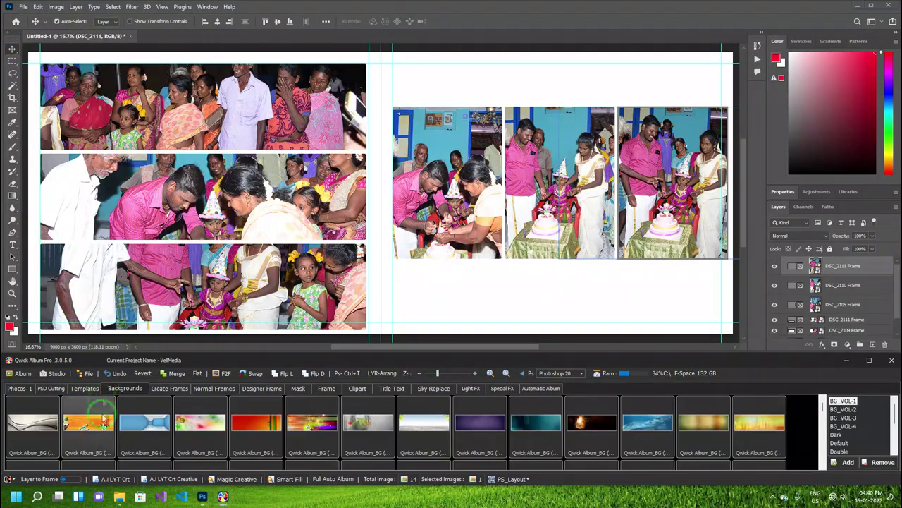
{"action": "left_click", "coordinate": [200, 423]}
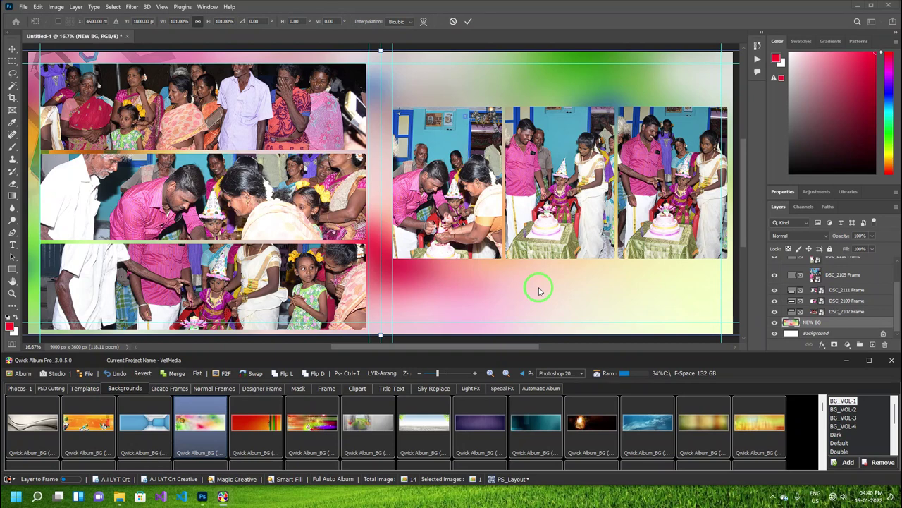
{"action": "left_click", "coordinate": [538, 288]}
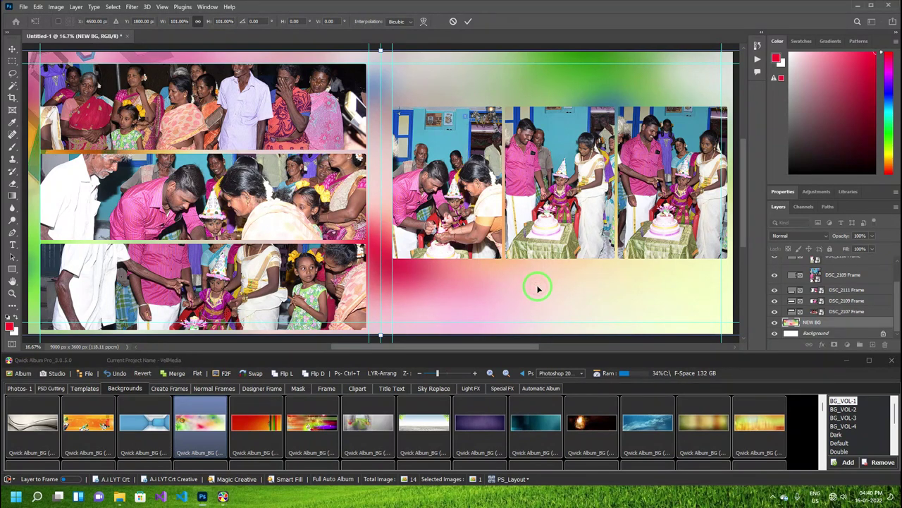
{"action": "left_click", "coordinate": [465, 84]}
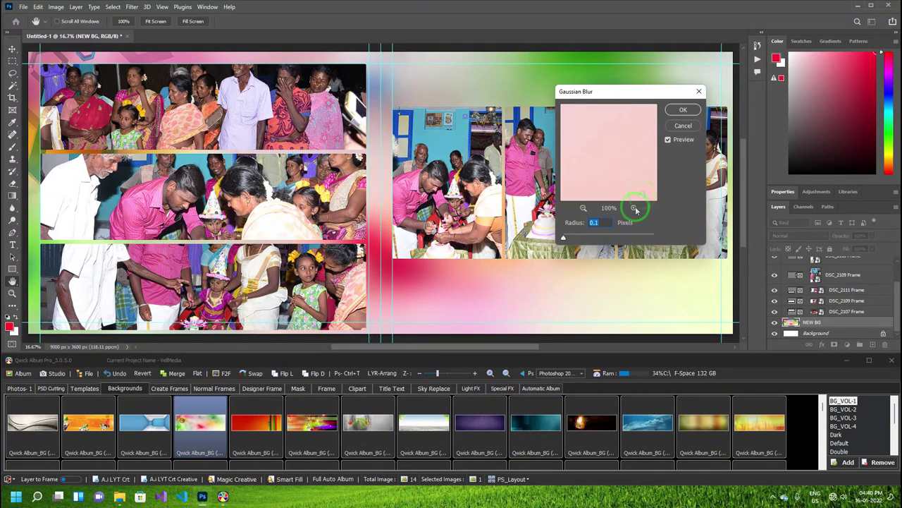
{"action": "mouse_move", "coordinate": [564, 240]}
{"action": "left_mouse_down"}
{"action": "mouse_move", "coordinate": [654, 240]}
{"action": "mouse_move", "coordinate": [563, 240]}
{"action": "left_mouse_up"}
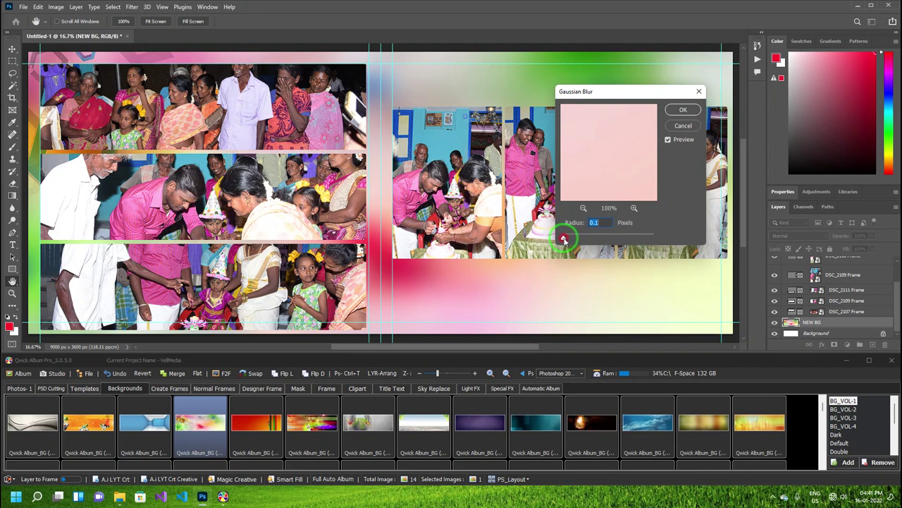
{"action": "left_click", "coordinate": [666, 125]}
Shift the background's pink tones toward magenta with a Hue/Saturation adjustment
{"action": "key", "text": "ctrl+u"}
{"action": "left_click_drag", "start_coordinate": [637, 183], "coordinate": [663, 182]}
{"action": "left_click_drag", "start_coordinate": [638, 118], "coordinate": [226, 85]}
{"action": "left_click_drag", "start_coordinate": [236, 151], "coordinate": [205, 154]}
{"action": "left_click", "coordinate": [319, 107]}
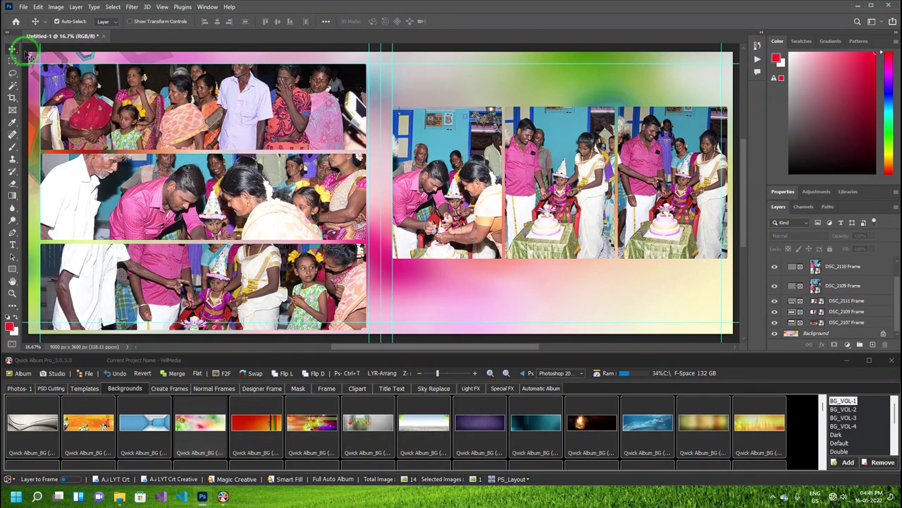
Close the completed album spread without saving it
{"action": "left_click", "coordinate": [103, 36]}
{"action": "left_click", "coordinate": [466, 185]}
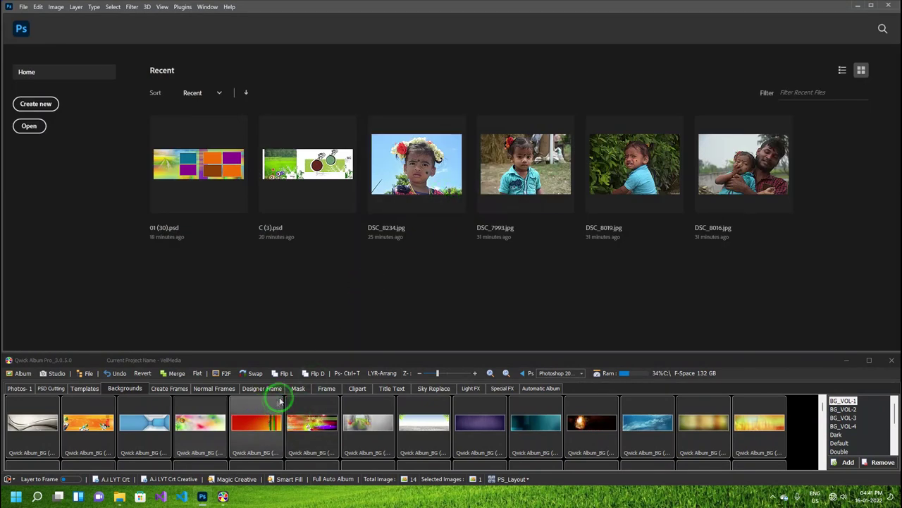
{"action": "left_click", "coordinate": [264, 389]}
{"action": "left_click", "coordinate": [215, 388]}
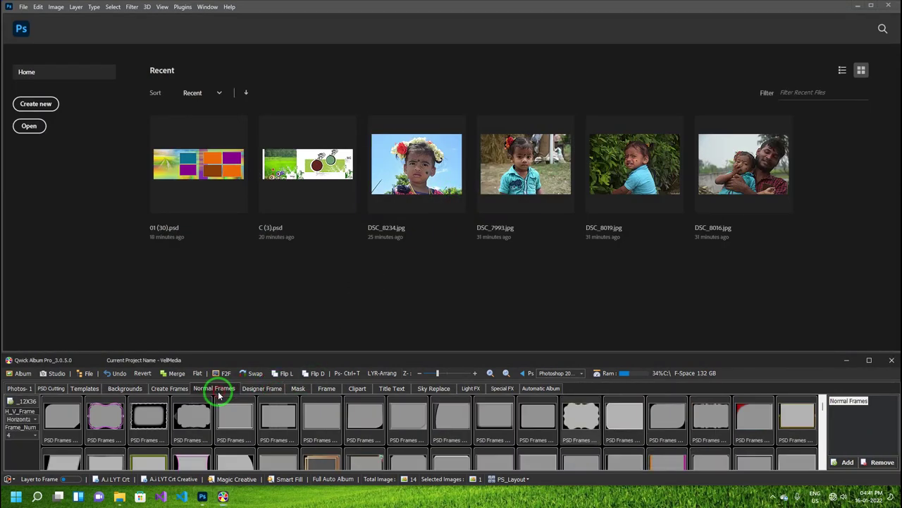
{"action": "left_click", "coordinate": [169, 388]}
{"action": "left_click", "coordinate": [857, 402]}
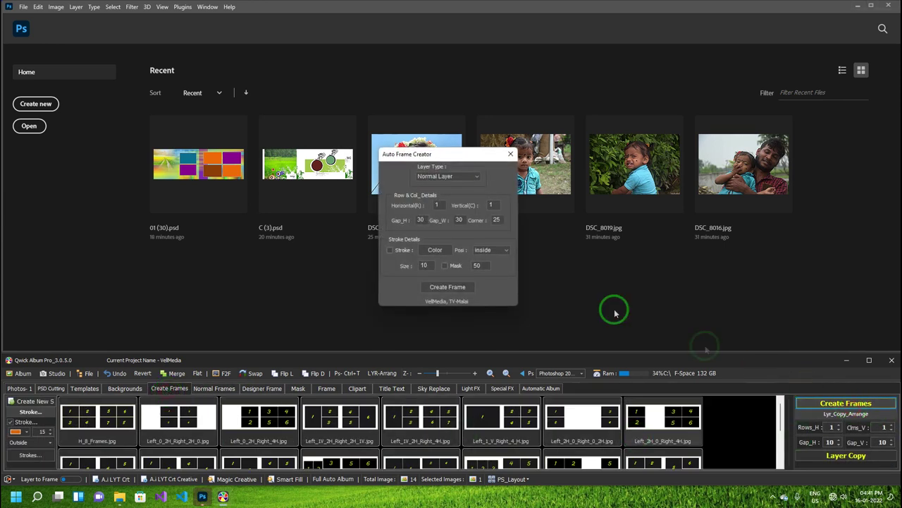
{"action": "left_click", "coordinate": [454, 176]}
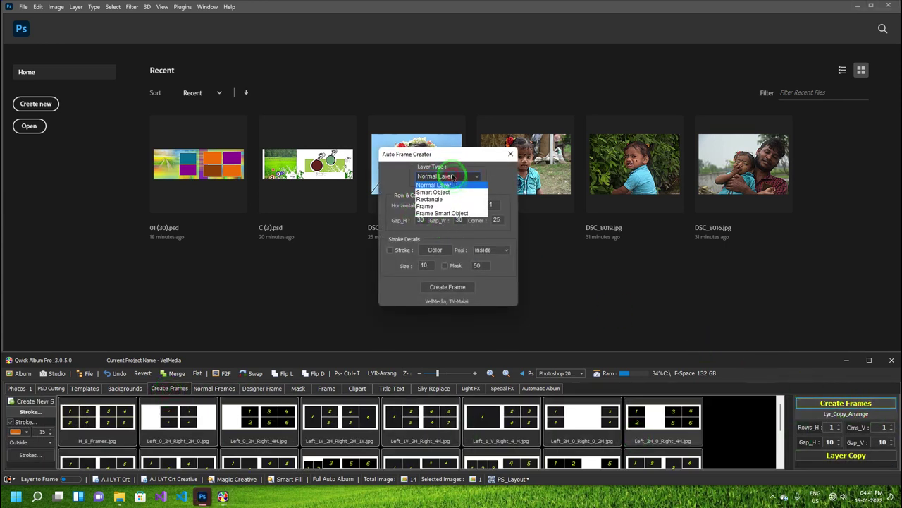
{"action": "left_click", "coordinate": [445, 213]}
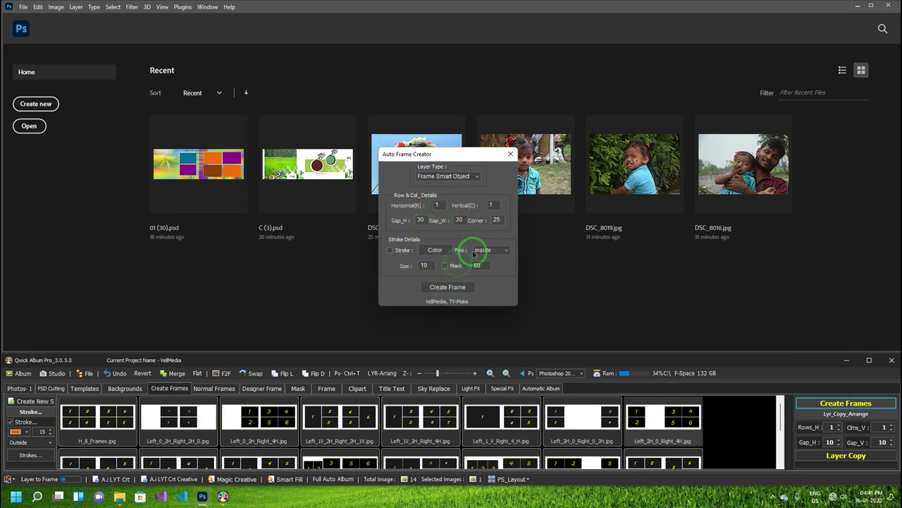
{"action": "left_click", "coordinate": [424, 205]}
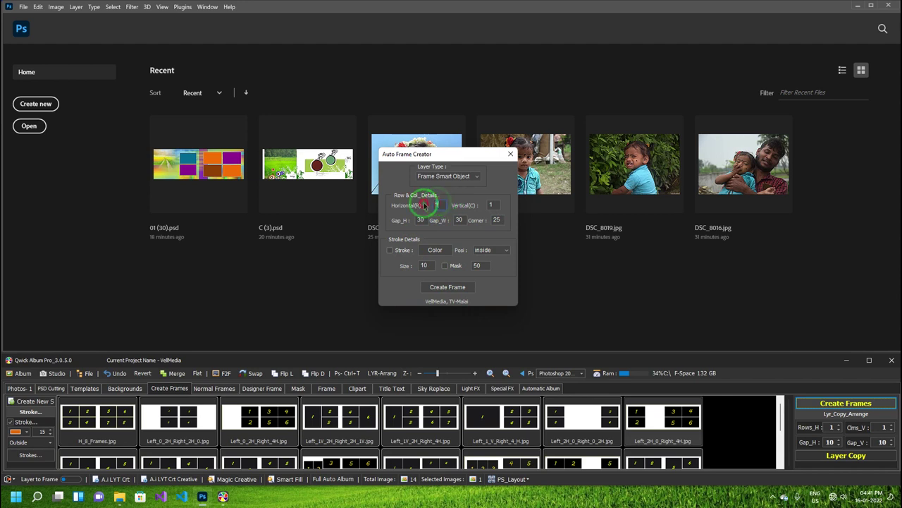
{"action": "left_click", "coordinate": [511, 154]}
Create a new 12 x 36 album sheet and select the area within the guides on its left page
{"action": "left_click", "coordinate": [32, 401]}
{"action": "left_click", "coordinate": [511, 226]}
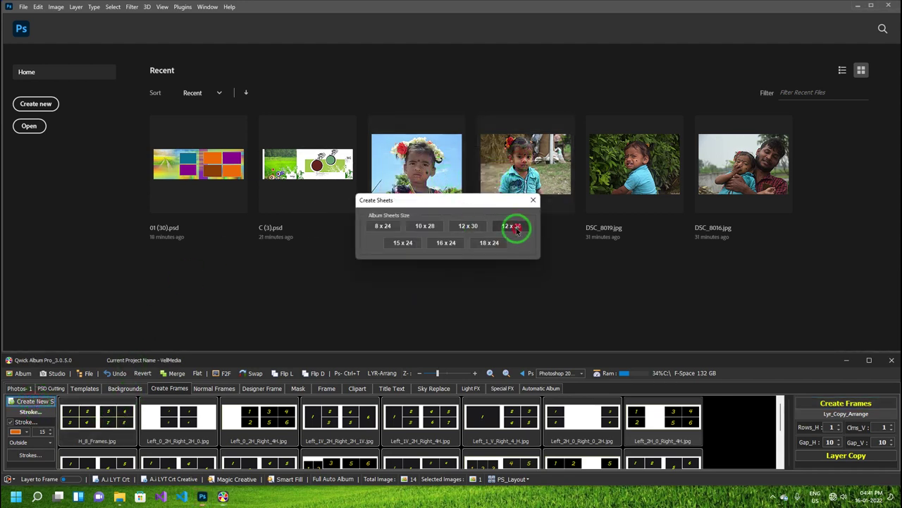
{"action": "left_click", "coordinate": [11, 63]}
{"action": "left_click_drag", "start_coordinate": [72, 94], "coordinate": [369, 289]}
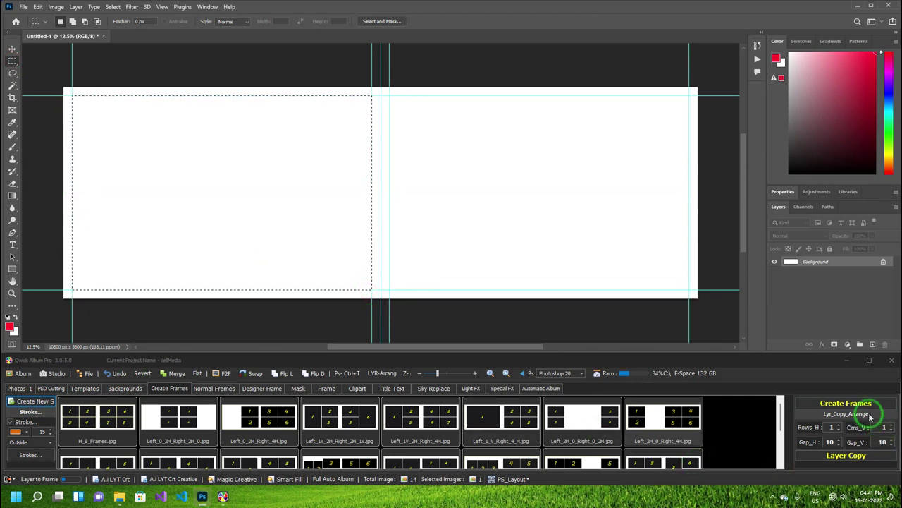
Configure the frame creator for Frame Smart Object layers with 2 horizontal rows and 2 vertical columns
{"action": "left_click", "coordinate": [857, 404]}
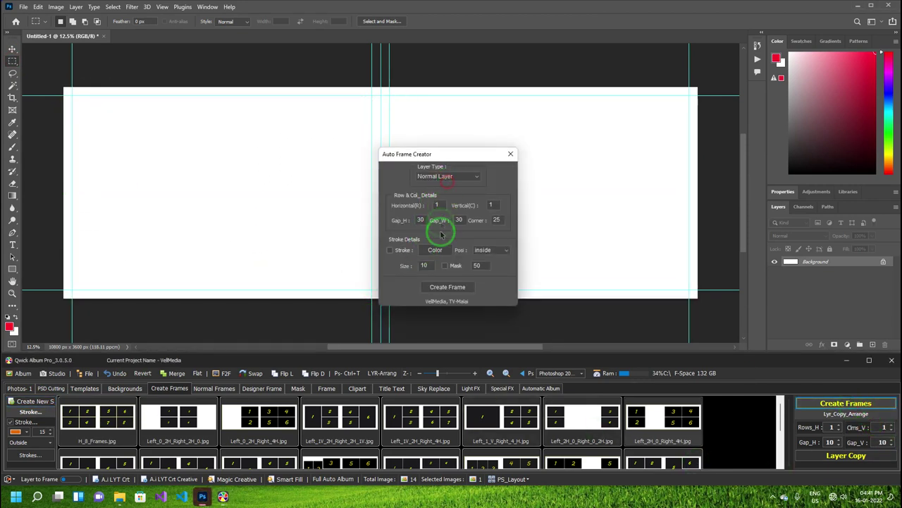
{"action": "left_click", "coordinate": [439, 176]}
{"action": "left_click", "coordinate": [432, 213]}
{"action": "left_click", "coordinate": [423, 209]}
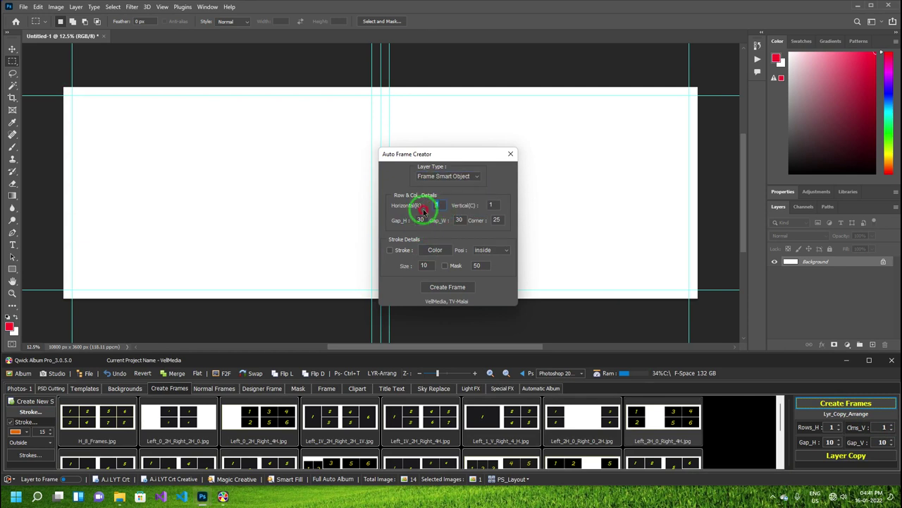
{"action": "type", "text": "2"}
{"action": "left_click", "coordinate": [492, 205]}
Set Gap_H to 50, Gap_W to 40 and Corner to 50 for the frames
{"action": "left_click", "coordinate": [421, 220]}
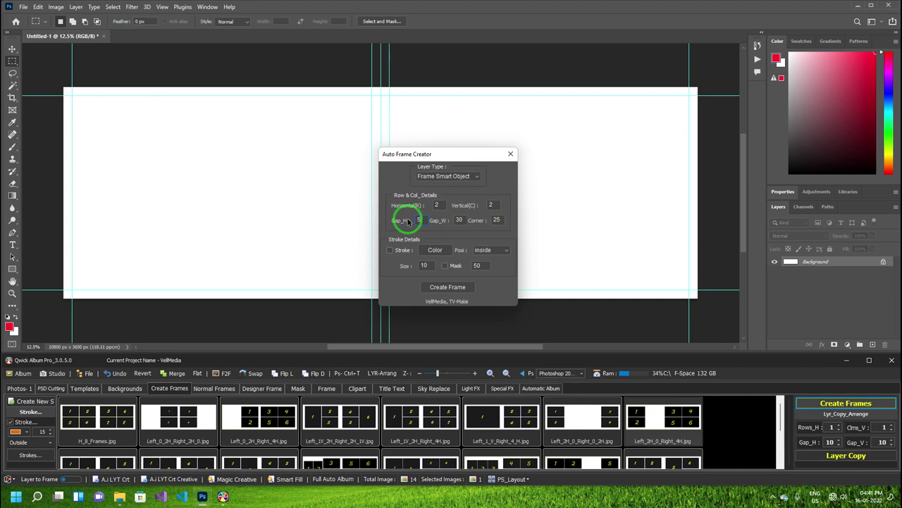
{"action": "type", "text": "50"}
{"action": "key", "text": "Tab"}
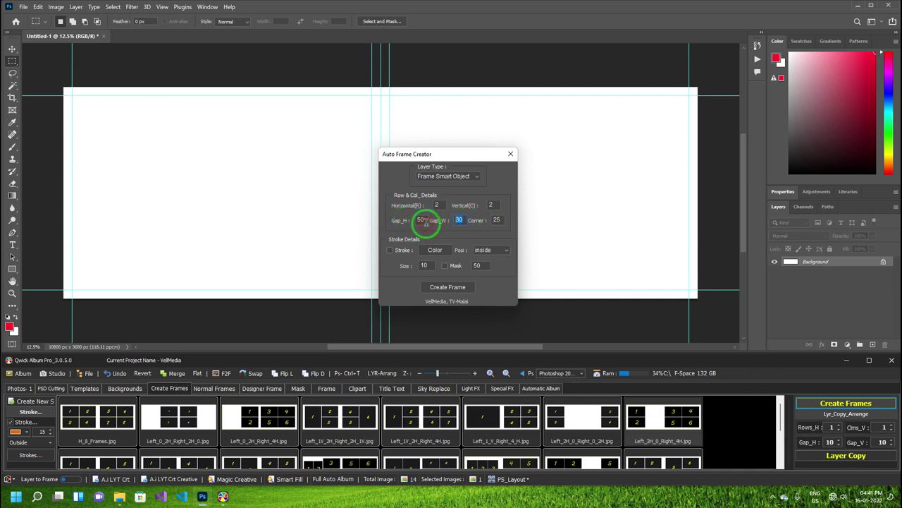
{"action": "left_click", "coordinate": [498, 220]}
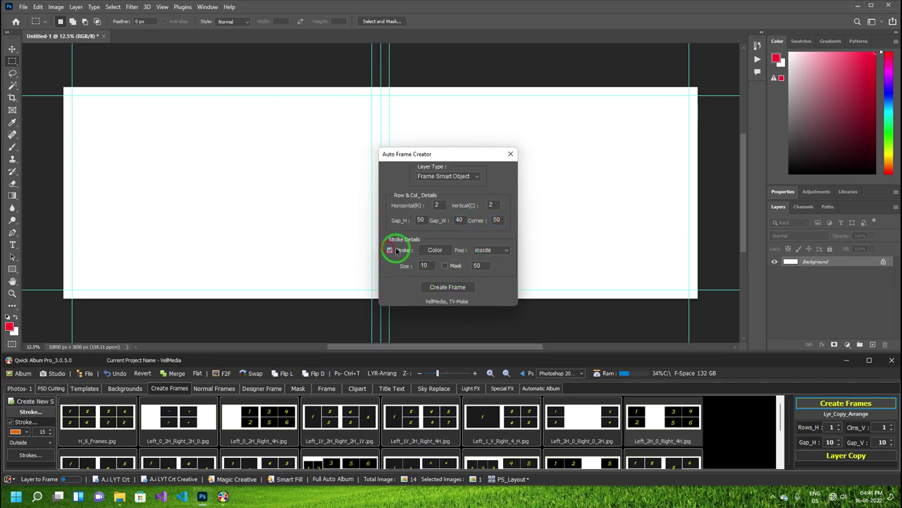
Enable a bright green frame stroke with size 15 and outside position
{"action": "left_click", "coordinate": [435, 250]}
{"action": "left_click_drag", "start_coordinate": [509, 205], "coordinate": [509, 220]}
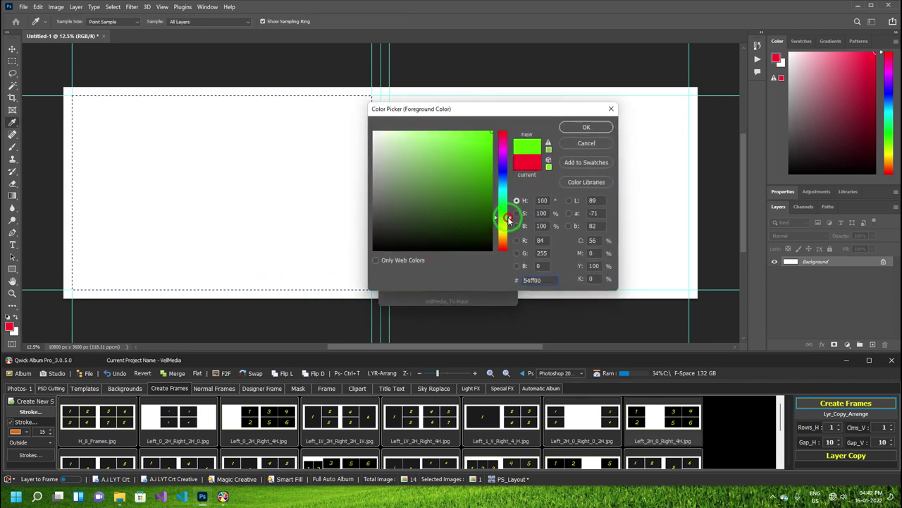
{"action": "left_click", "coordinate": [586, 127]}
{"action": "left_click", "coordinate": [425, 265]}
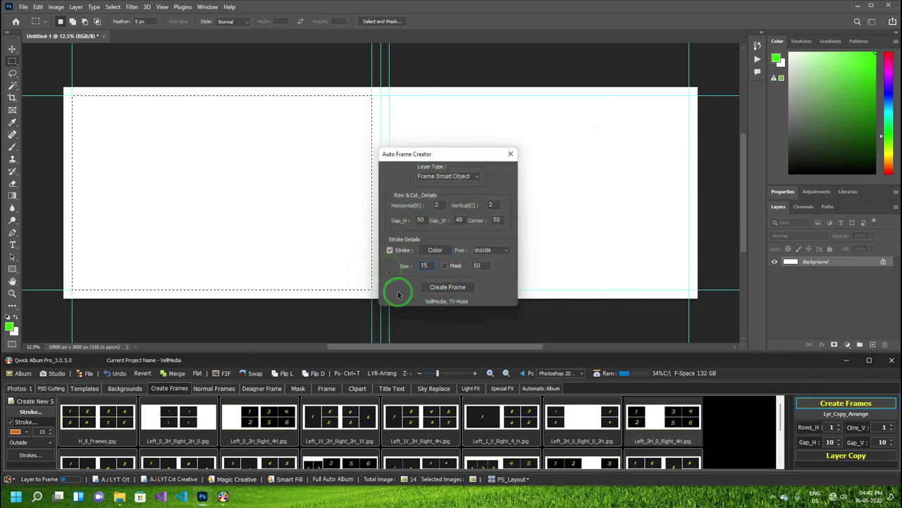
{"action": "left_click", "coordinate": [391, 252]}
{"action": "left_click", "coordinate": [392, 251]}
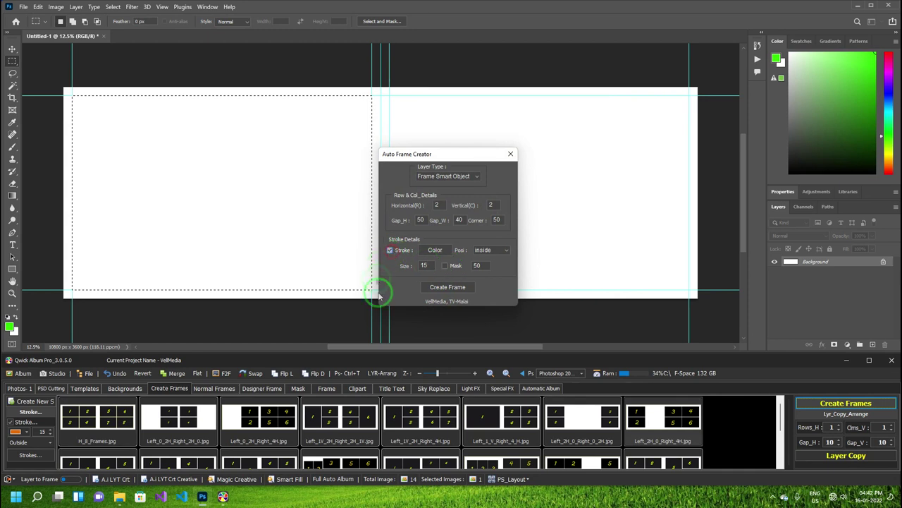
{"action": "left_click", "coordinate": [492, 250]}
{"action": "left_click", "coordinate": [485, 274]}
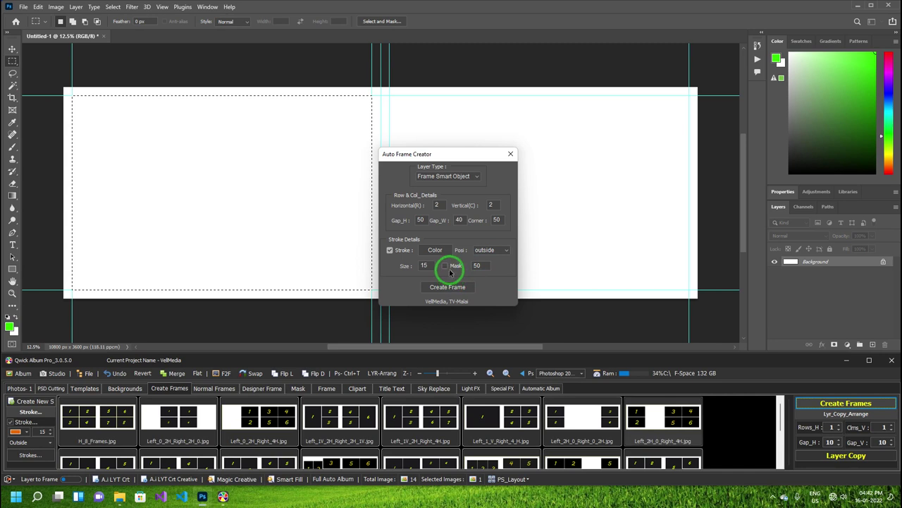
Enable the mask option and create the two-by-two frame grid on the left page
{"action": "left_click", "coordinate": [449, 266]}
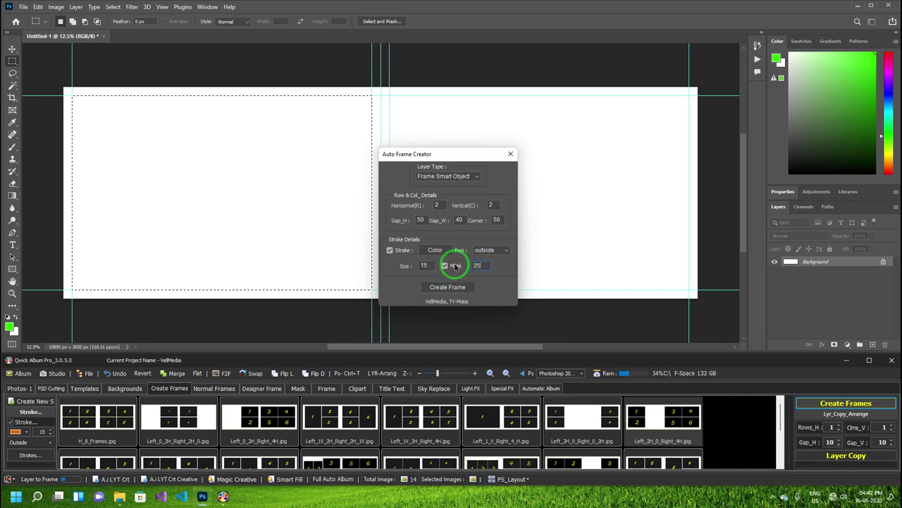
{"action": "key", "text": "BackSpace"}
{"action": "left_click", "coordinate": [454, 289]}
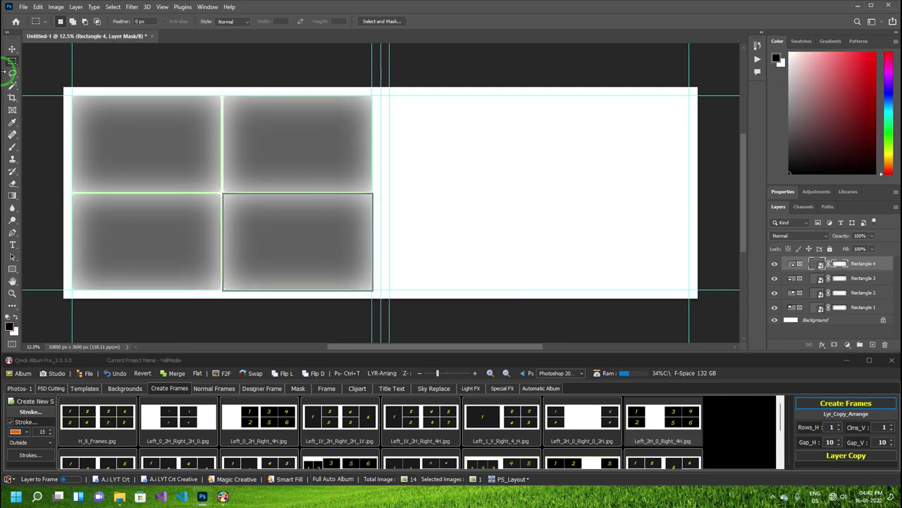
Fill the left page's upper-left frame with photo DSC_2107 and the upper-right frame with DSC_2108
{"action": "left_click", "coordinate": [11, 51]}
{"action": "left_click", "coordinate": [344, 157]}
{"action": "left_click", "coordinate": [176, 238]}
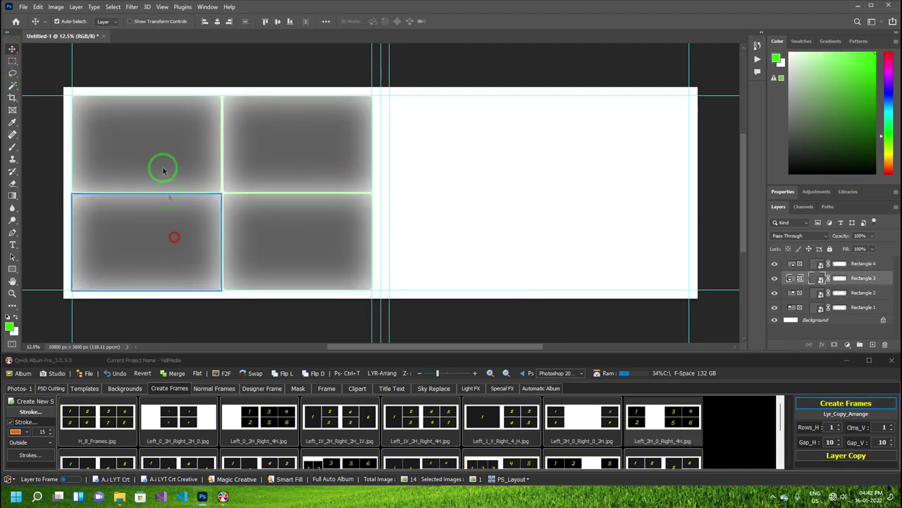
{"action": "left_click", "coordinate": [161, 155]}
{"action": "left_click", "coordinate": [19, 389]}
{"action": "left_click_drag", "start_coordinate": [34, 423], "coordinate": [121, 146]}
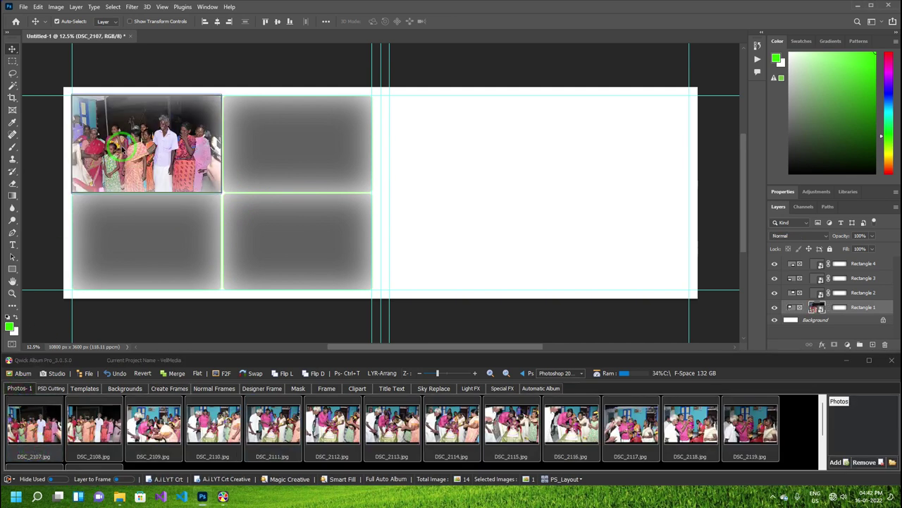
{"action": "left_click", "coordinate": [292, 144]}
{"action": "left_click_drag", "start_coordinate": [93, 423], "coordinate": [296, 160]}
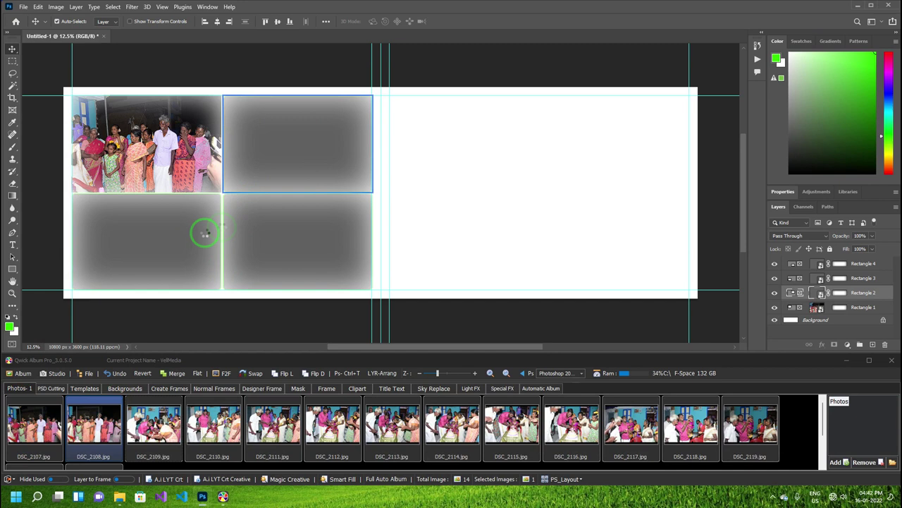
Fill the left page's lower-left frame with photo DSC_2110 and the lower-right frame with DSC_2111
{"action": "left_click", "coordinate": [143, 228]}
{"action": "left_click_drag", "start_coordinate": [211, 469], "coordinate": [111, 238]}
{"action": "left_click_drag", "start_coordinate": [267, 434], "coordinate": [300, 225]}
{"action": "left_click", "coordinate": [344, 130]}
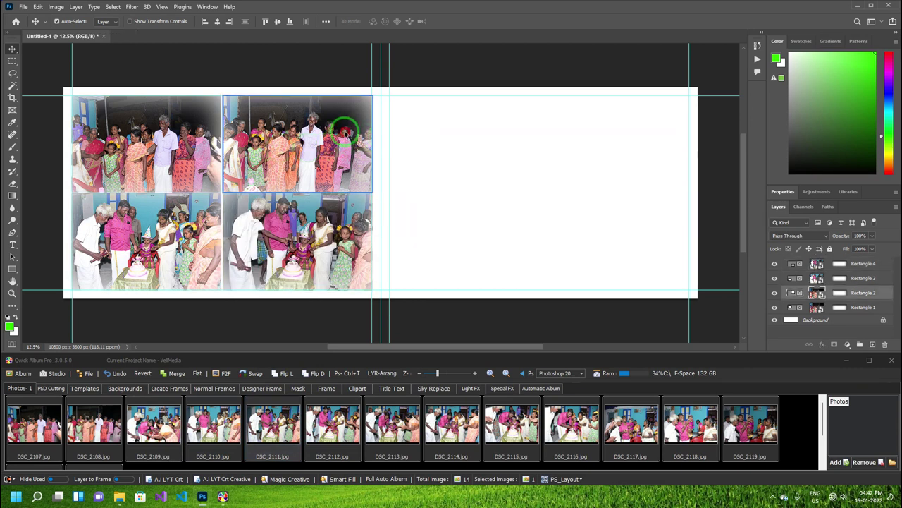
{"action": "left_click", "coordinate": [444, 167]}
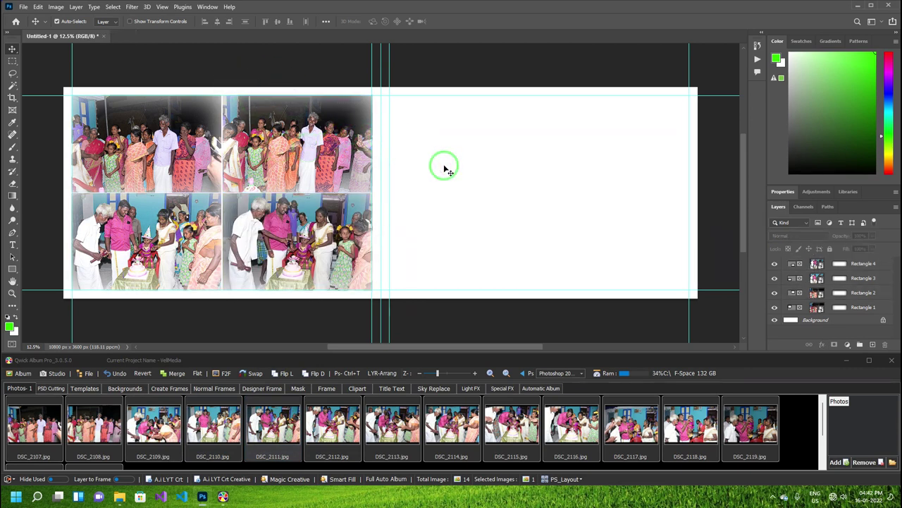
Select the whole area within the guides on the right page
{"action": "key", "text": "m"}
{"action": "left_click", "coordinate": [387, 103]}
{"action": "left_click_drag", "start_coordinate": [390, 95], "coordinate": [689, 289]}
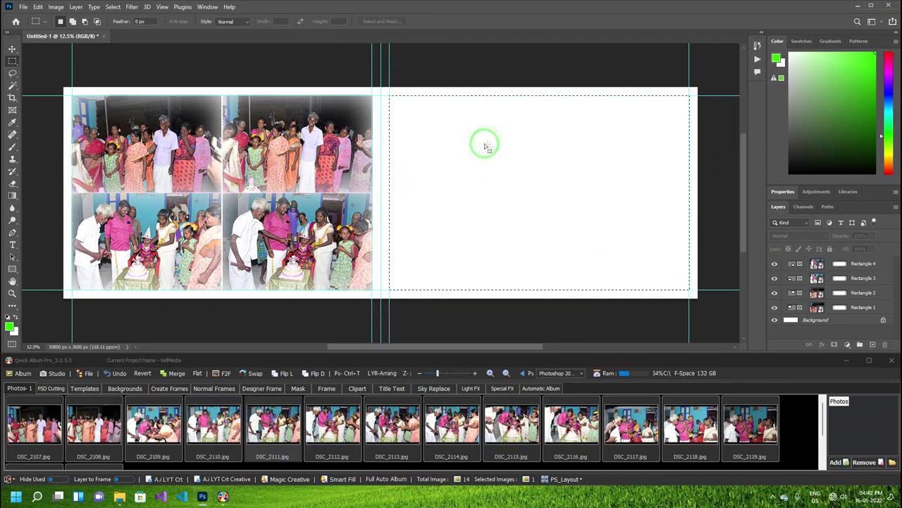
Set up the right page's frame grid with 2 rows, 2 columns, and Gap_H and Gap_W of 50
{"action": "left_click", "coordinate": [172, 387]}
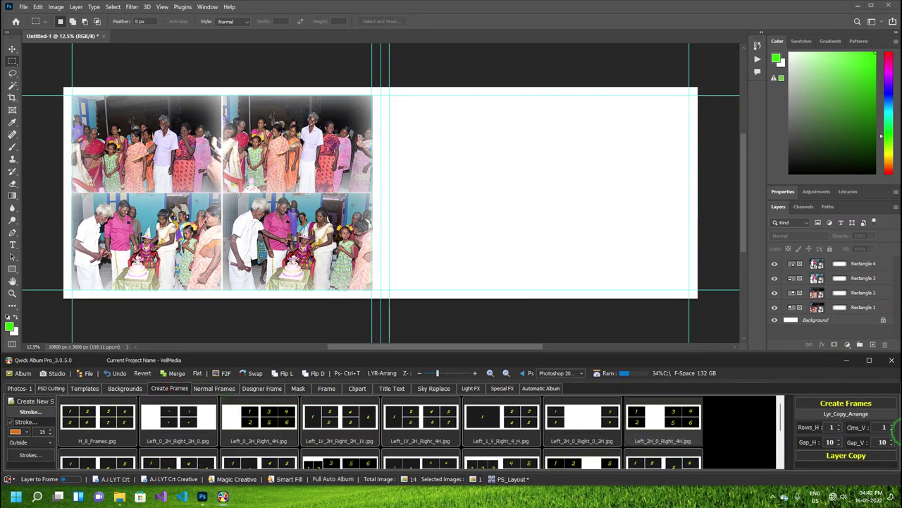
{"action": "left_click", "coordinate": [821, 403]}
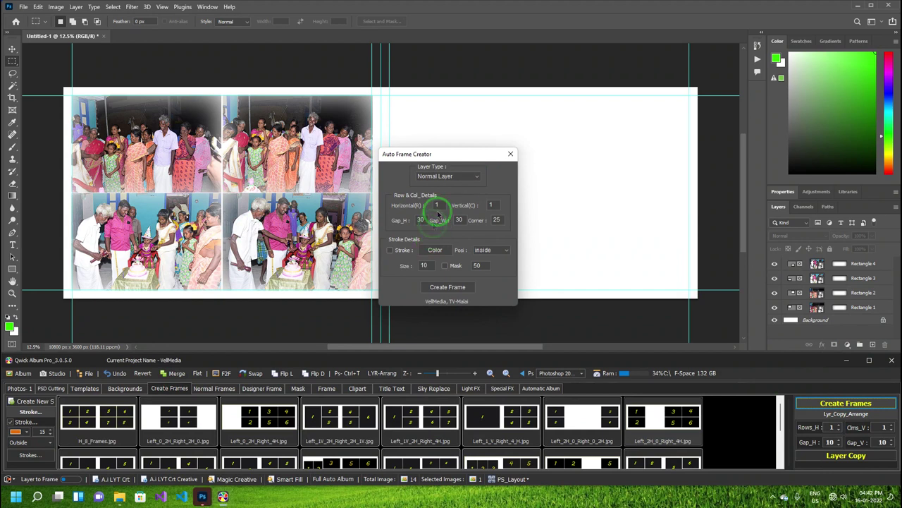
{"action": "left_click_drag", "start_coordinate": [438, 205], "coordinate": [387, 213]}
{"action": "left_click_drag", "start_coordinate": [495, 204], "coordinate": [459, 211]}
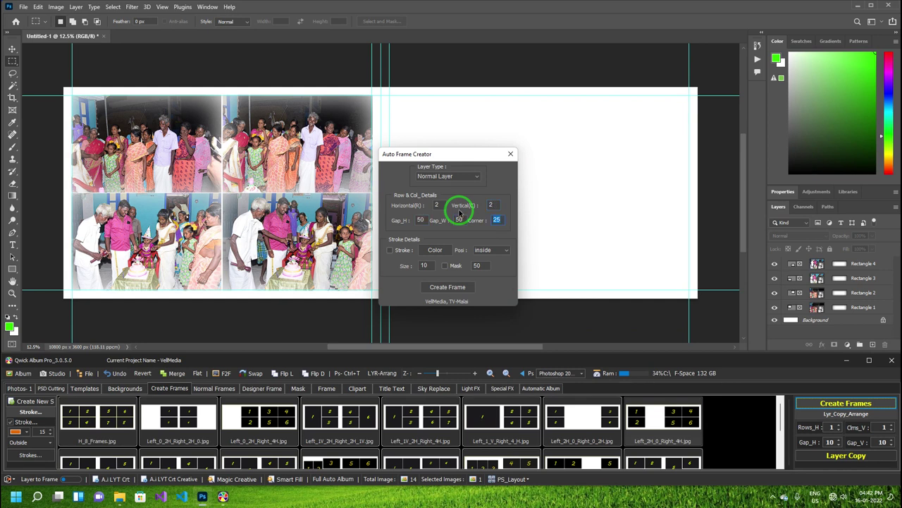
Enable the stroke for the right page's frames and set its colour to red (ff0000)
{"action": "left_click", "coordinate": [390, 250]}
{"action": "left_click", "coordinate": [433, 249]}
{"action": "left_click_drag", "start_coordinate": [496, 216], "coordinate": [514, 254]}
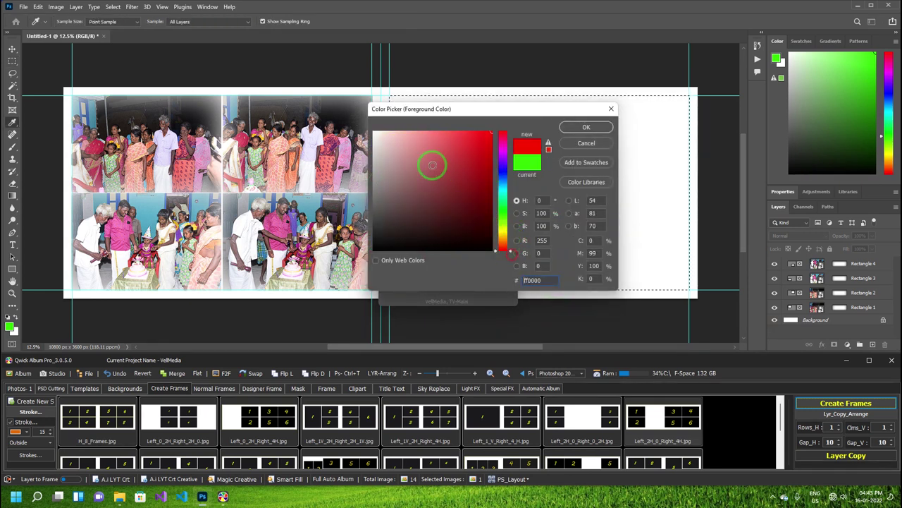
{"action": "left_click", "coordinate": [585, 127]}
Set the stroke size to 16 and its position to outside, and create the 2 by 2 Normal Layer frames on the right page
{"action": "left_click_drag", "start_coordinate": [426, 265], "coordinate": [395, 261]}
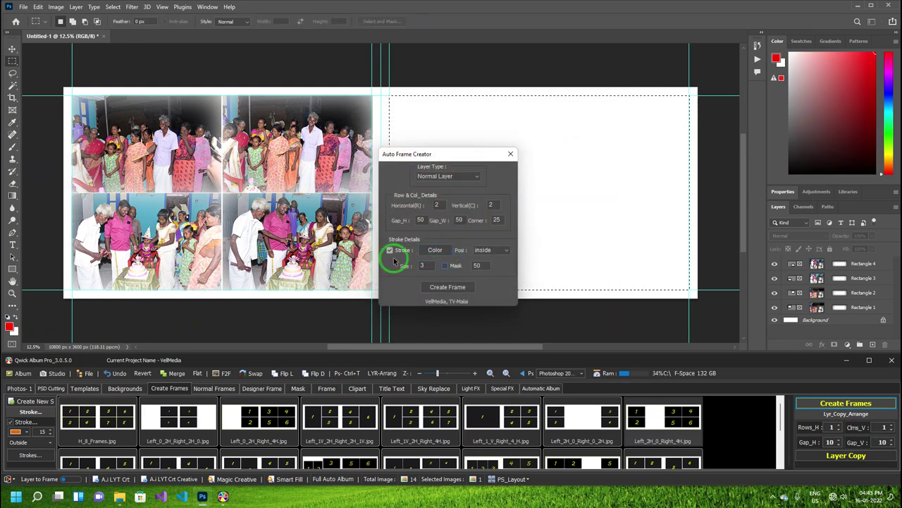
{"action": "left_click", "coordinate": [447, 265]}
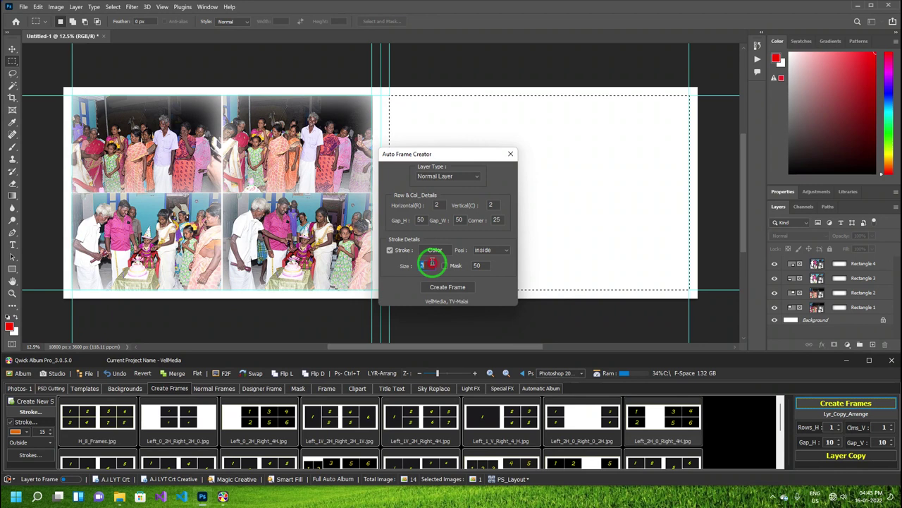
{"action": "left_click", "coordinate": [499, 248]}
{"action": "left_click", "coordinate": [489, 270]}
{"action": "left_click", "coordinate": [451, 289]}
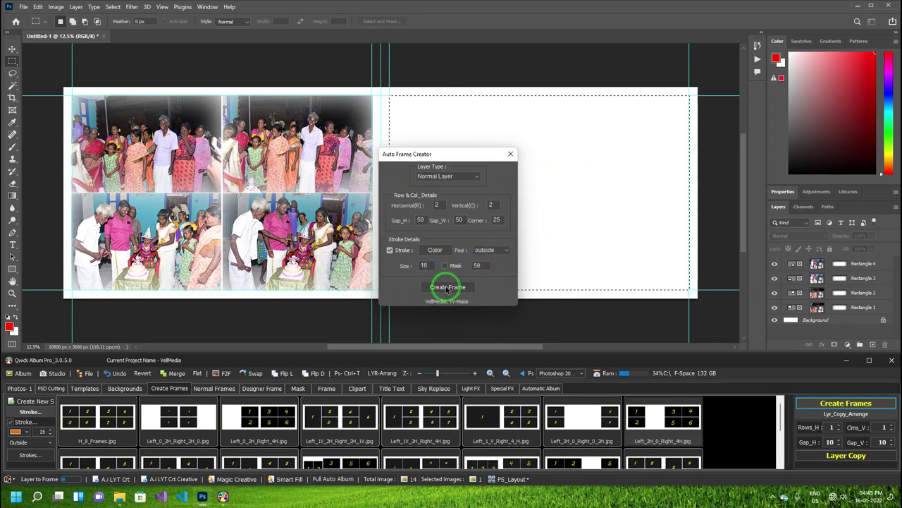
{"action": "left_click", "coordinate": [204, 238]}
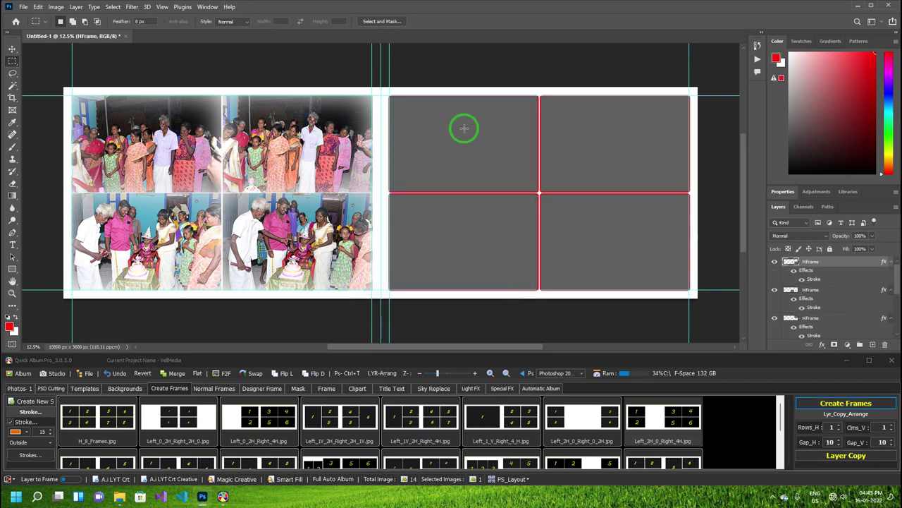
Move the upper horizontal guide slightly upward
{"action": "left_click", "coordinate": [11, 49]}
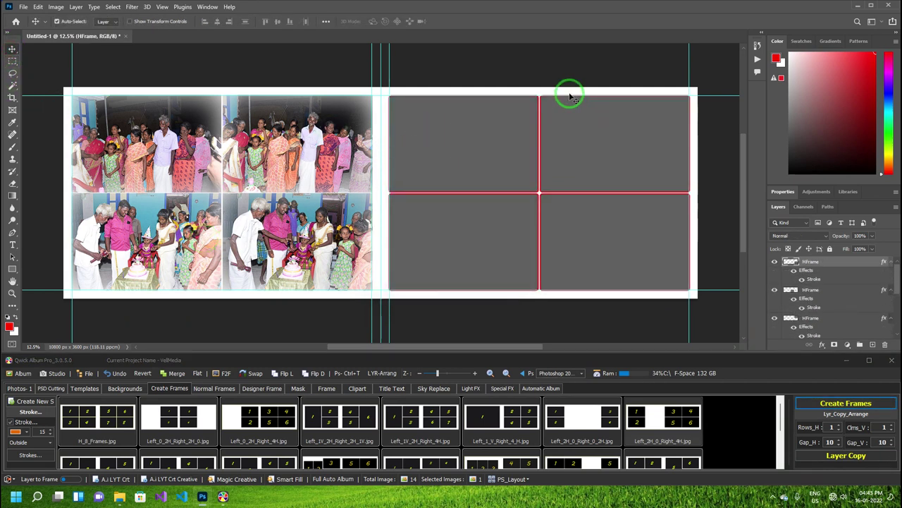
{"action": "mouse_move", "coordinate": [570, 95]}
{"action": "left_mouse_down"}
{"action": "mouse_move", "coordinate": [570, 69]}
{"action": "mouse_move", "coordinate": [571, 94]}
{"action": "left_mouse_up"}
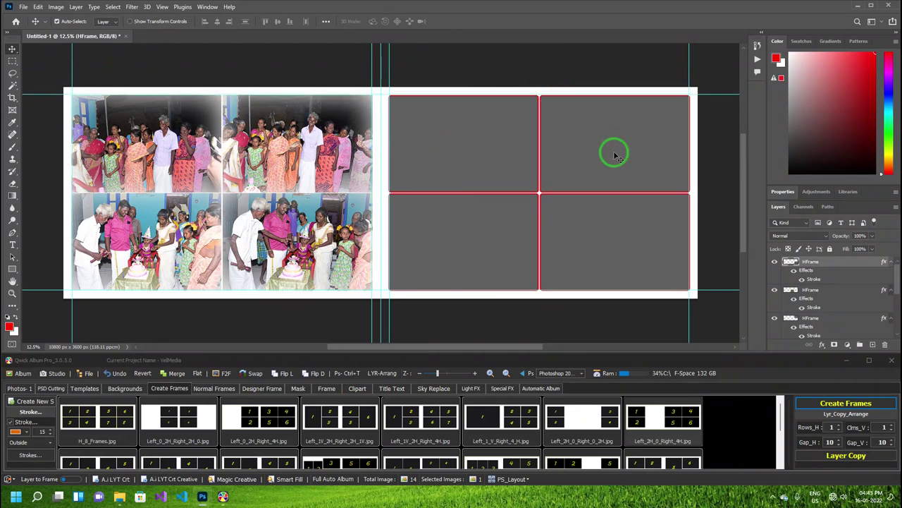
Select all four red-stroked frames on the right page and delete them
{"action": "left_click", "coordinate": [514, 222]}
{"action": "left_click", "coordinate": [515, 167]}
{"action": "left_click", "coordinate": [621, 153]}
{"action": "left_click", "coordinate": [609, 235]}
{"action": "left_click", "coordinate": [528, 233]}
{"action": "left_click", "coordinate": [666, 165]}
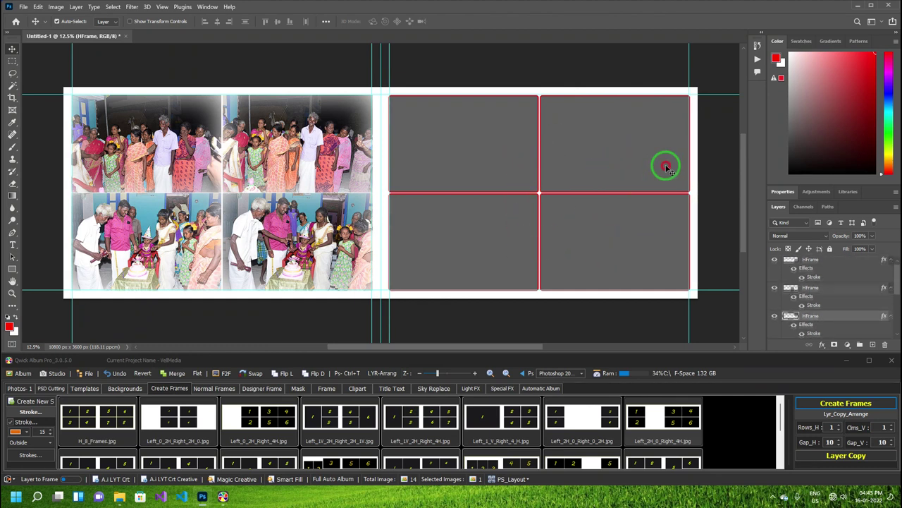
{"action": "left_click", "coordinate": [459, 125]}
{"action": "left_click", "coordinate": [623, 158]}
{"action": "left_click", "coordinate": [616, 256]}
{"action": "left_click", "coordinate": [498, 252]}
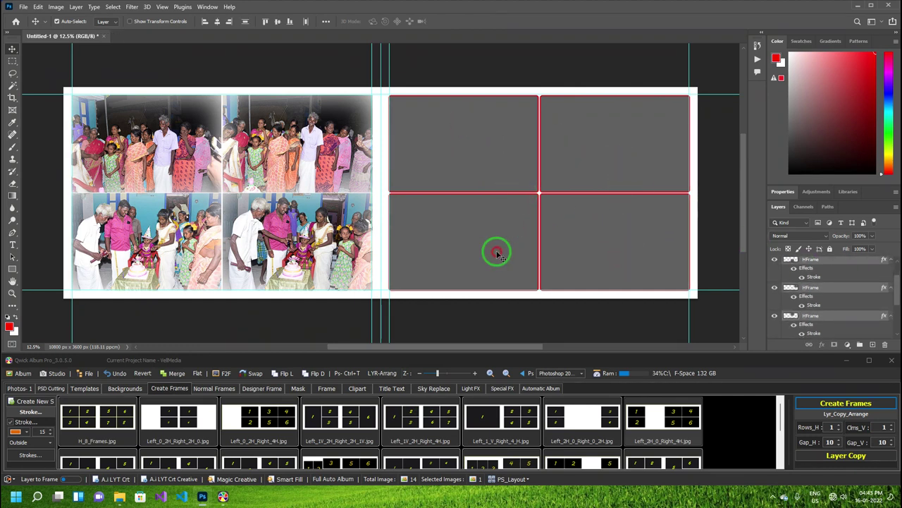
Select the right page's area within the guides and set up a Frame Smart Object grid with 1 row, 2 columns, and Gap_H and Gap_W of 50
{"action": "key", "text": "m"}
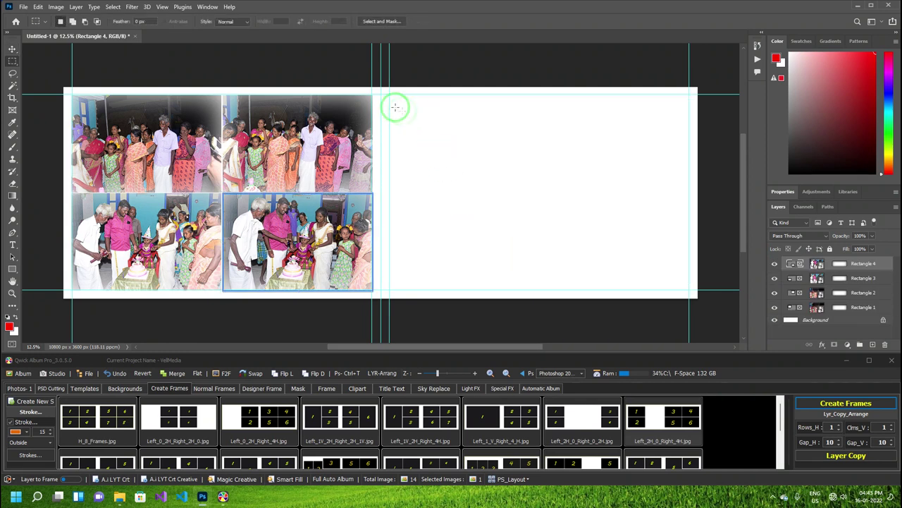
{"action": "left_click_drag", "start_coordinate": [389, 94], "coordinate": [686, 291]}
{"action": "left_click", "coordinate": [824, 399]}
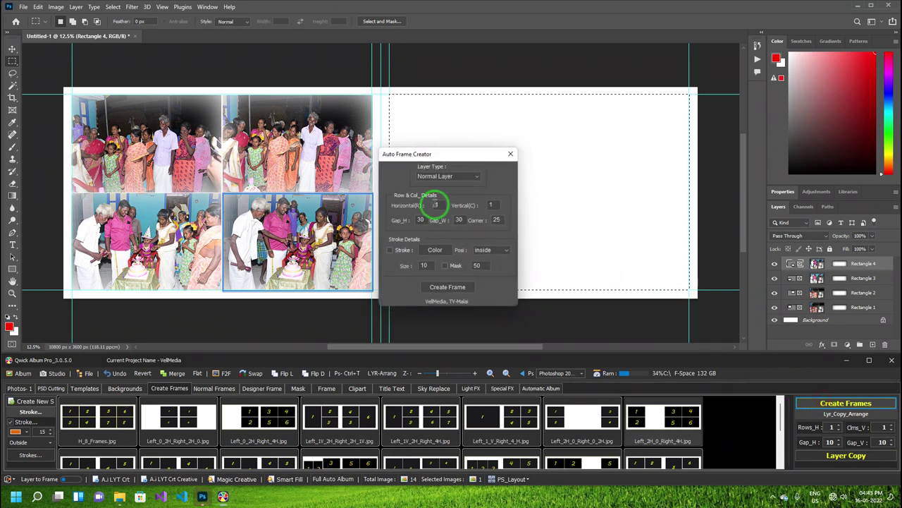
{"action": "left_click", "coordinate": [433, 177]}
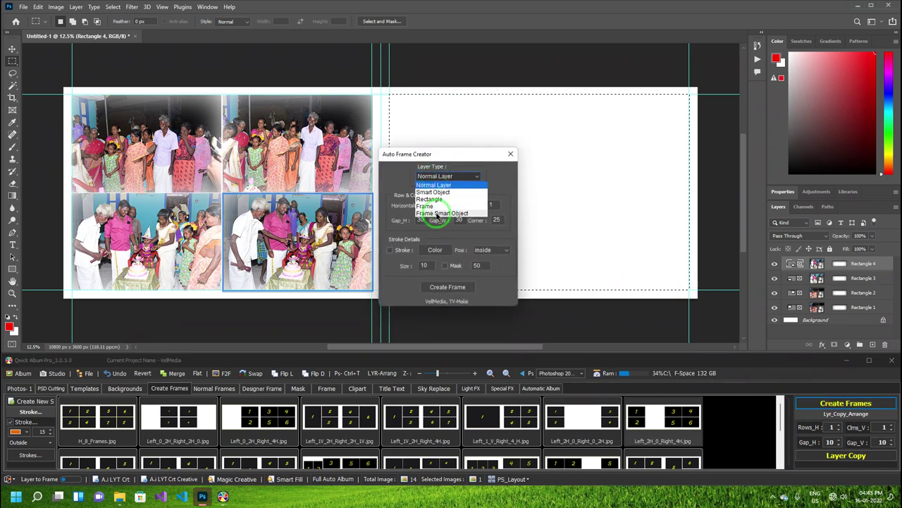
{"action": "left_click", "coordinate": [438, 213]}
{"action": "left_click", "coordinate": [435, 205]}
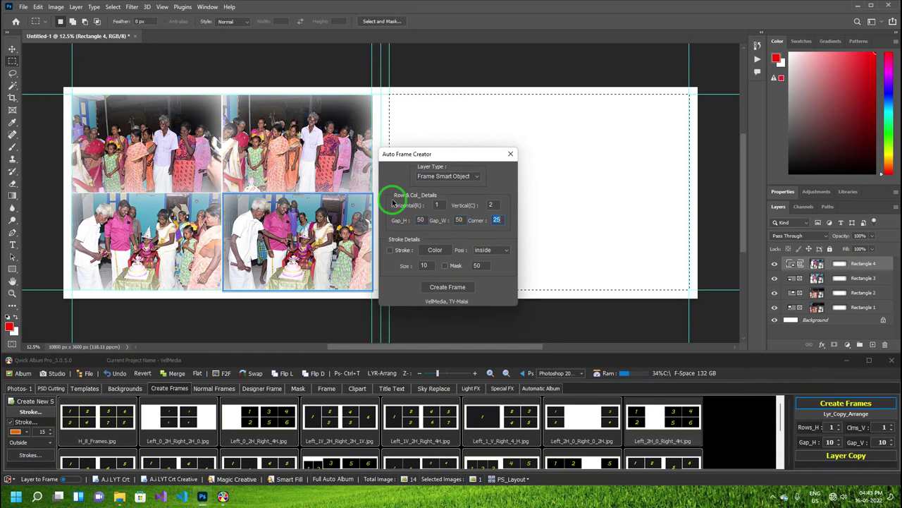
Enable a red (ff0000) stroke of size 16 and create the two frames on the right page
{"action": "left_click", "coordinate": [448, 249]}
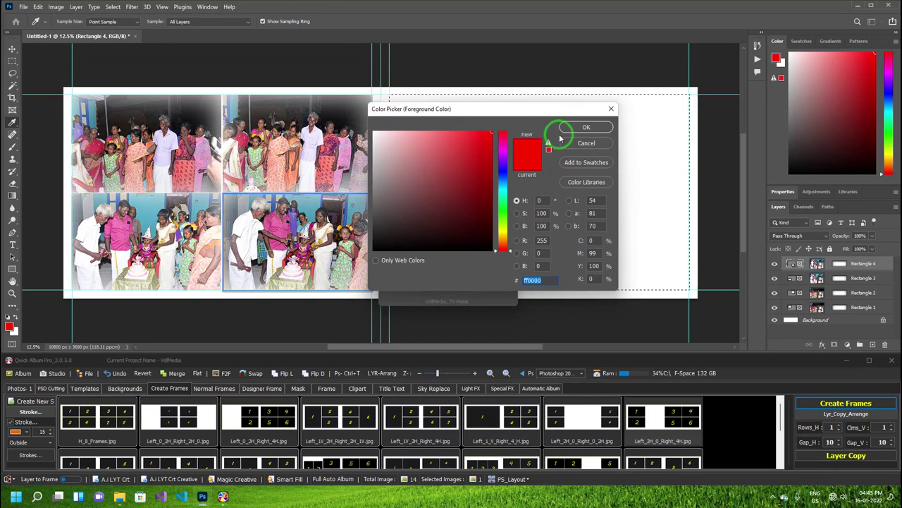
{"action": "left_click", "coordinate": [564, 129]}
{"action": "double_click", "coordinate": [425, 265]}
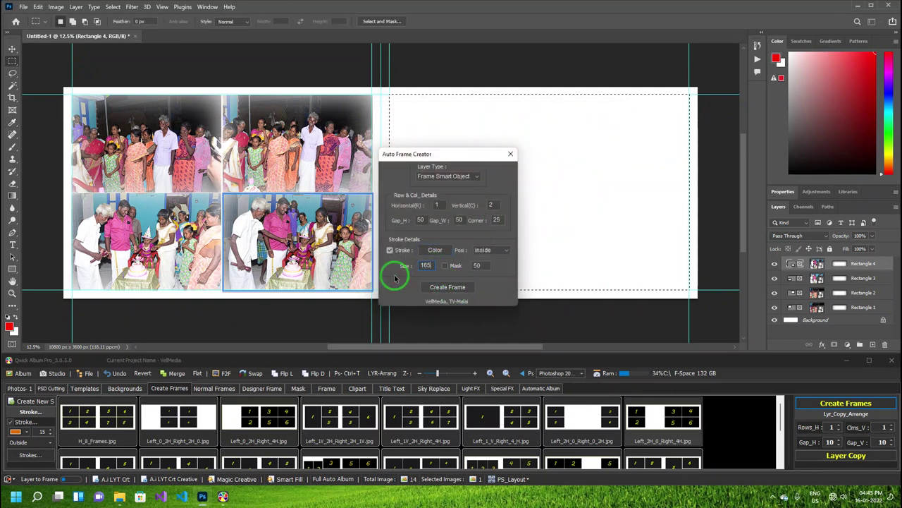
{"action": "type", "text": "16"}
{"action": "left_click", "coordinate": [497, 248]}
{"action": "left_click", "coordinate": [485, 267]}
{"action": "left_click", "coordinate": [456, 287]}
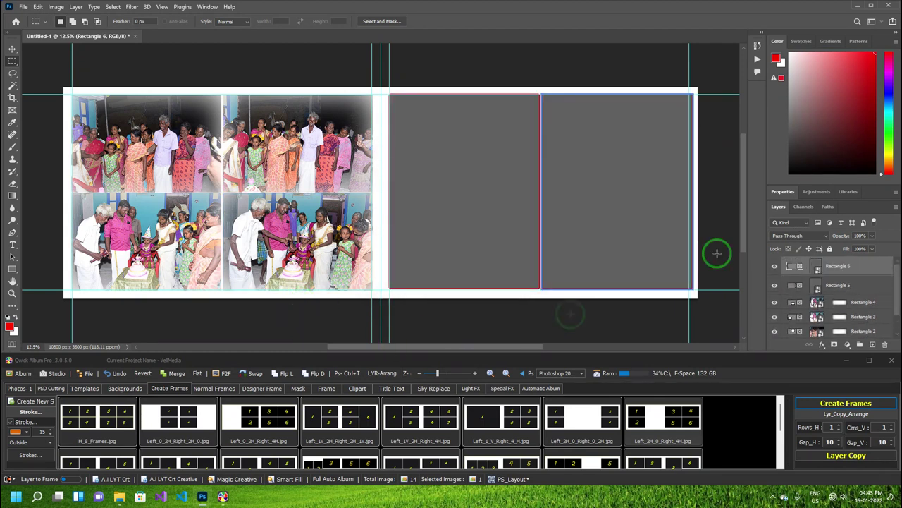
Fill the right page's left frame with photo DSC_2107 and its right frame with DSC_2111
{"action": "key", "text": "v"}
{"action": "left_click_drag", "start_coordinate": [493, 186], "coordinate": [609, 216]}
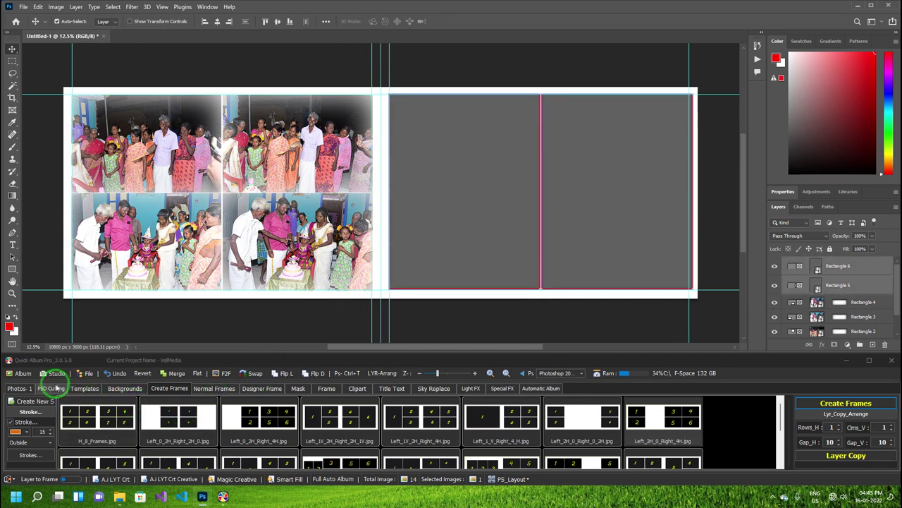
{"action": "left_click", "coordinate": [18, 387]}
{"action": "left_click", "coordinate": [463, 177]}
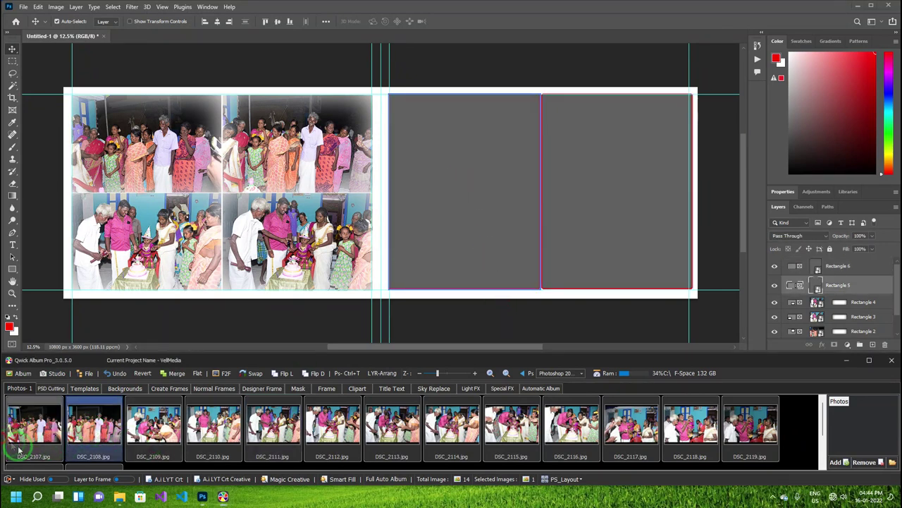
{"action": "left_click_drag", "start_coordinate": [21, 437], "coordinate": [454, 115]}
{"action": "left_click", "coordinate": [659, 181]}
{"action": "left_click_drag", "start_coordinate": [272, 423], "coordinate": [594, 188]}
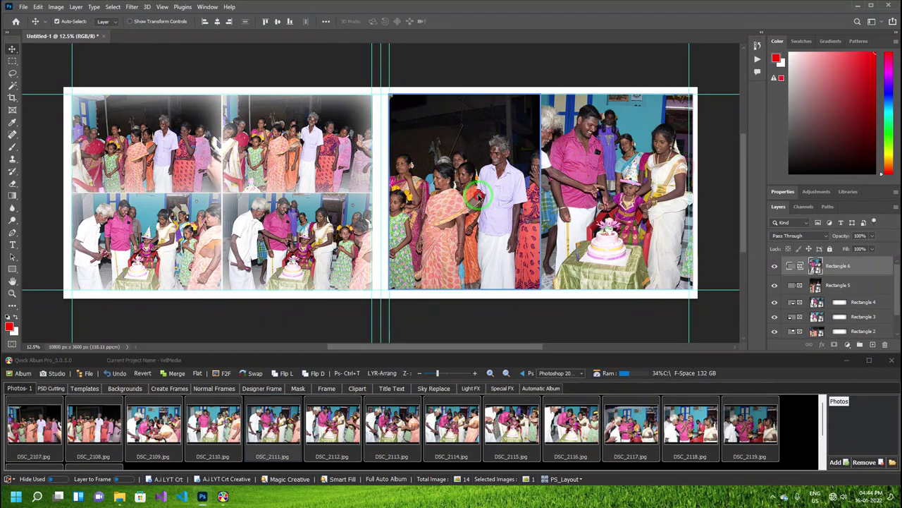
Apply the plain purple background from BG_VOL-1 to the spread with a Gaussian Blur radius of 0.1 pixels
{"action": "left_click", "coordinate": [125, 388]}
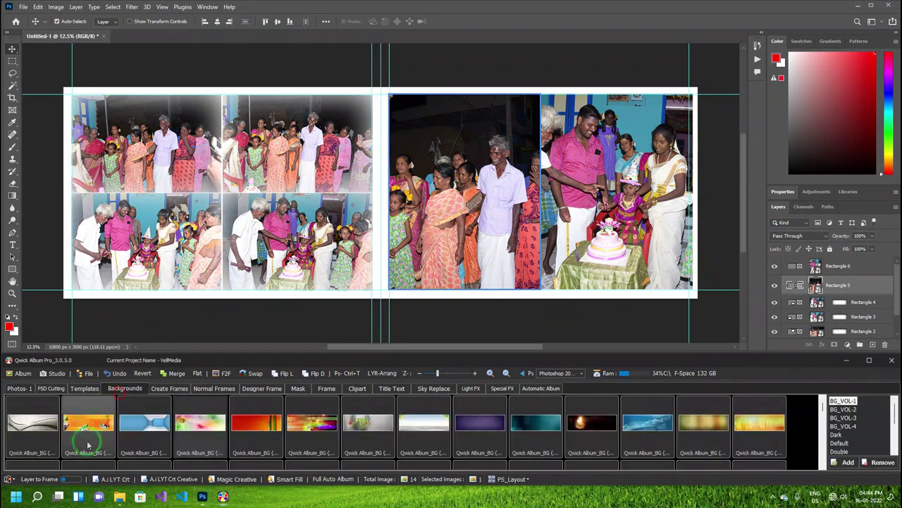
{"action": "left_click", "coordinate": [477, 437]}
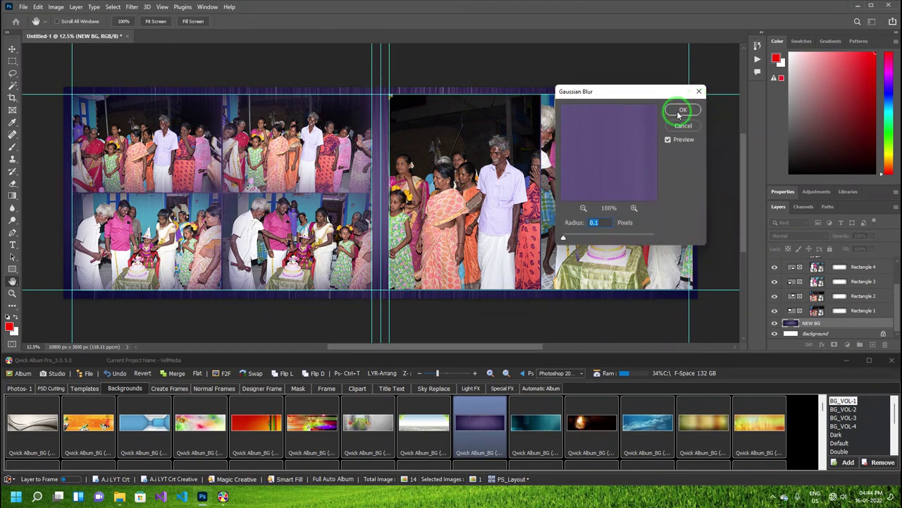
{"action": "left_click", "coordinate": [681, 111]}
{"action": "left_click", "coordinate": [313, 106]}
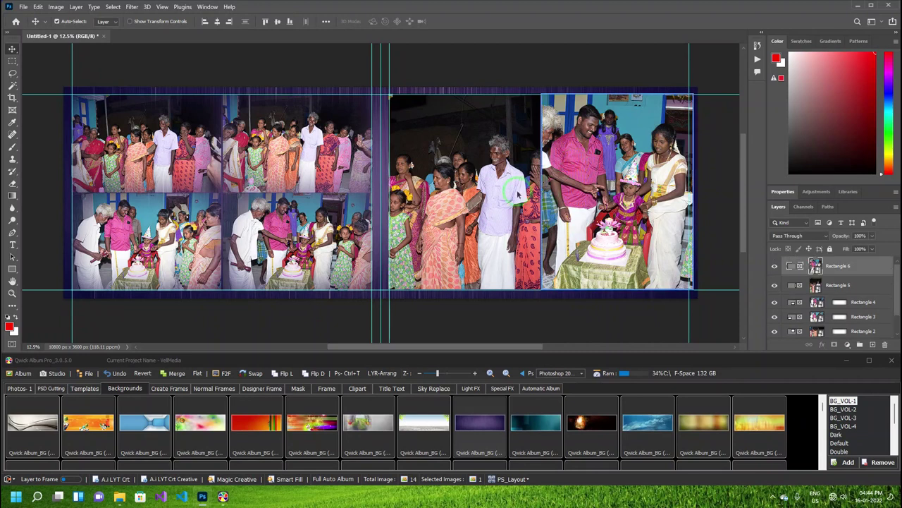
{"action": "left_click", "coordinate": [99, 102]}
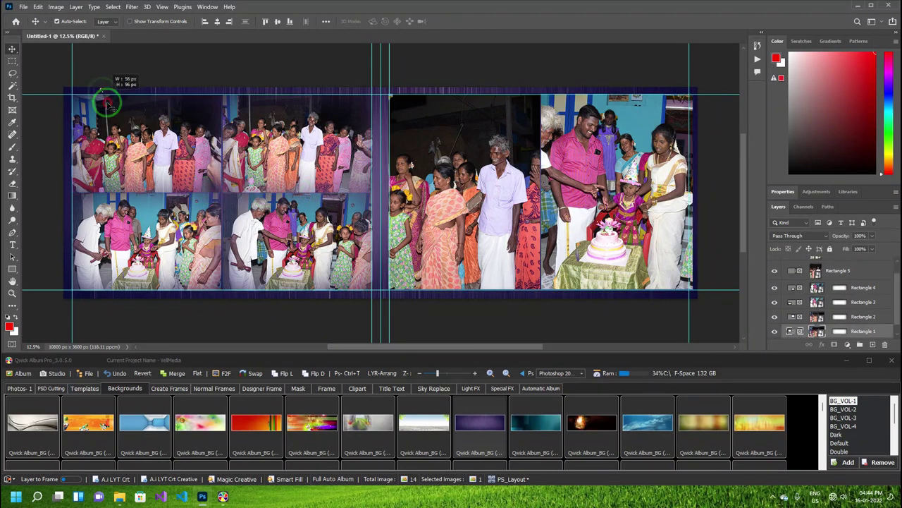
Create a new blank album sheet of size 12 x 36
{"action": "left_click", "coordinate": [20, 384]}
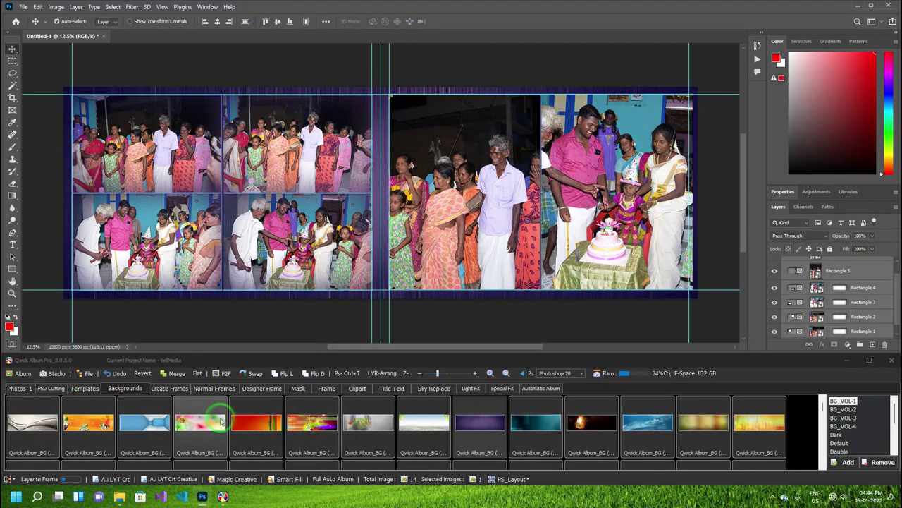
{"action": "left_click", "coordinate": [170, 387]}
{"action": "left_click", "coordinate": [32, 401]}
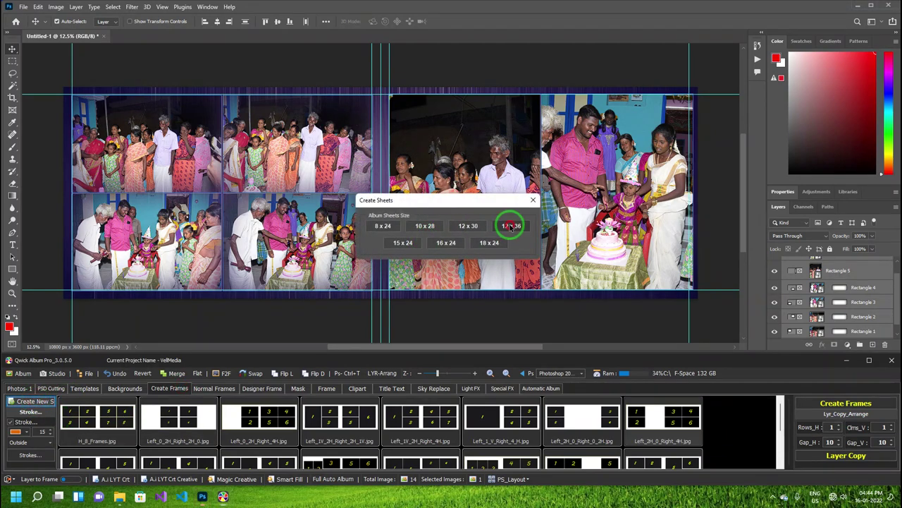
{"action": "left_click", "coordinate": [513, 226]}
Select the left page's area within the guides and set up a Frame Smart Object grid with 2 rows, 2 columns, gaps of 50 and corner 50
{"action": "left_click", "coordinate": [12, 60]}
{"action": "left_click_drag", "start_coordinate": [69, 92], "coordinate": [372, 291]}
{"action": "left_click", "coordinate": [859, 415]}
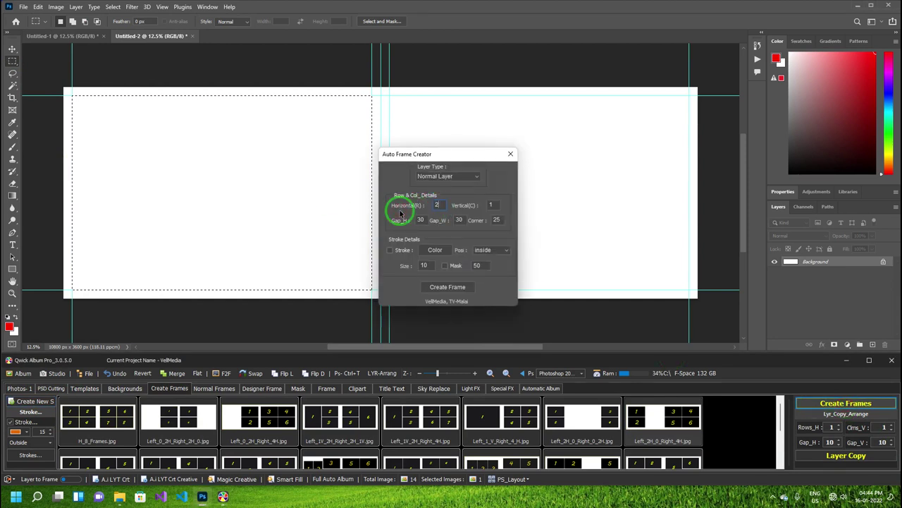
{"action": "left_click", "coordinate": [430, 176]}
{"action": "left_click", "coordinate": [437, 210]}
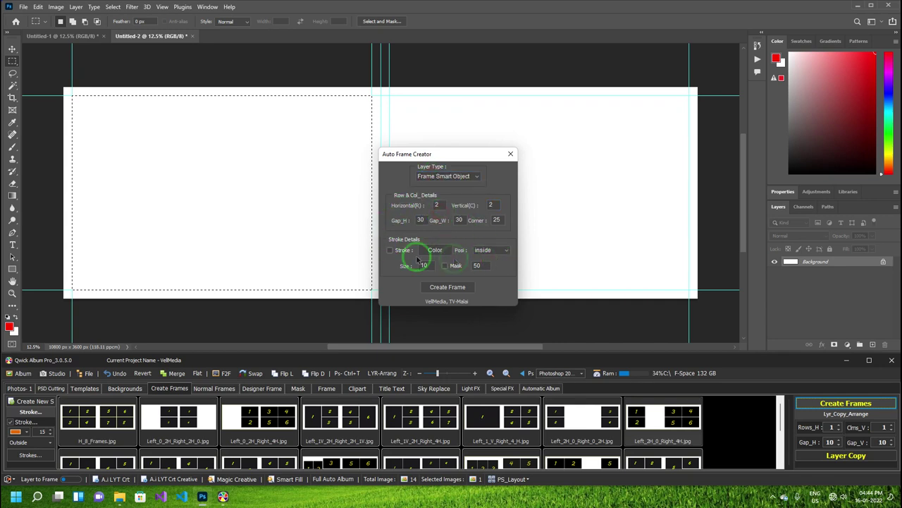
{"action": "left_click", "coordinate": [445, 266]}
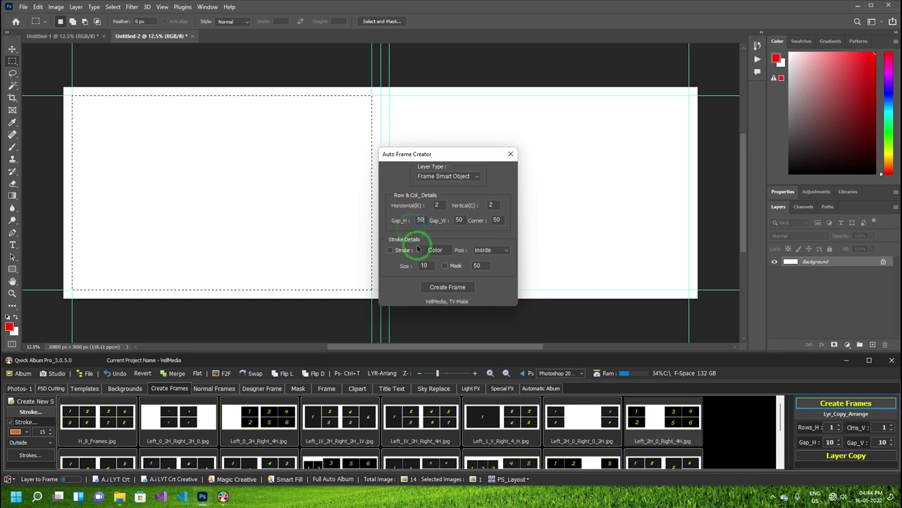
Keep the stroke position inside and enable the frames' mask with a value of 250
{"action": "left_click", "coordinate": [484, 251]}
{"action": "left_click", "coordinate": [484, 258]}
{"action": "left_click", "coordinate": [445, 265]}
{"action": "double_click", "coordinate": [480, 266]}
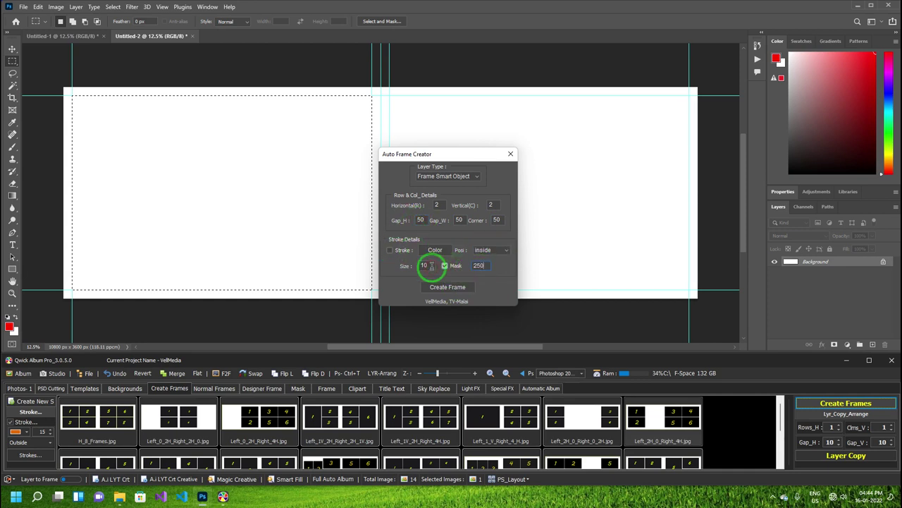
{"action": "left_click", "coordinate": [437, 282]}
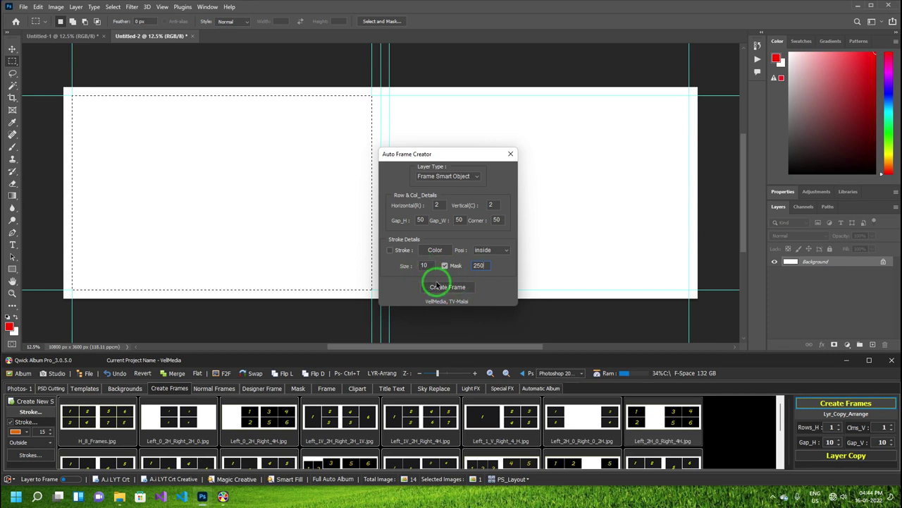
Enable the stroke for the left page's frames and set its colour to blue (1200ff)
{"action": "left_click", "coordinate": [409, 254]}
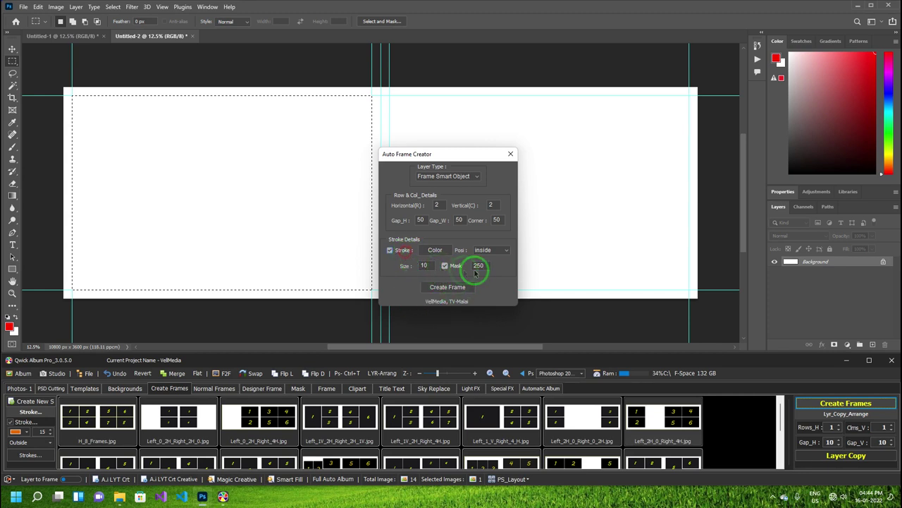
{"action": "left_click", "coordinate": [446, 259]}
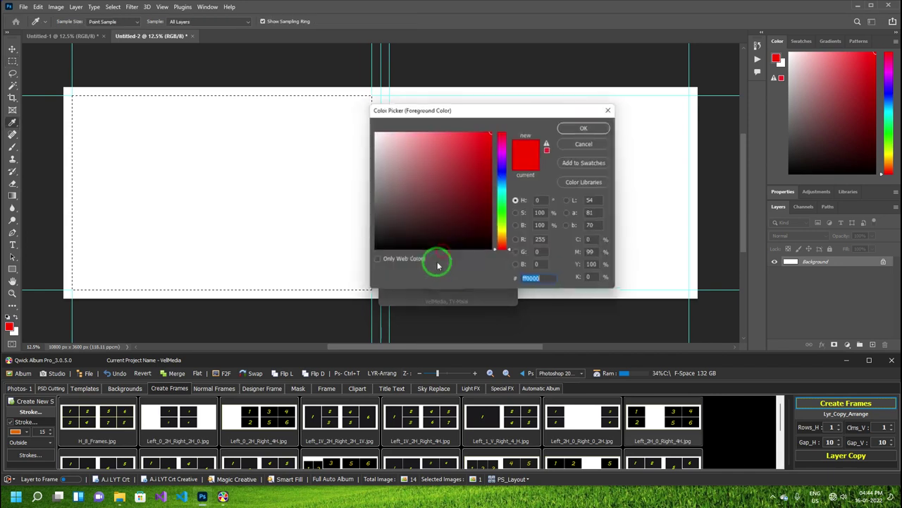
{"action": "left_click", "coordinate": [502, 172]}
{"action": "left_click", "coordinate": [586, 127]}
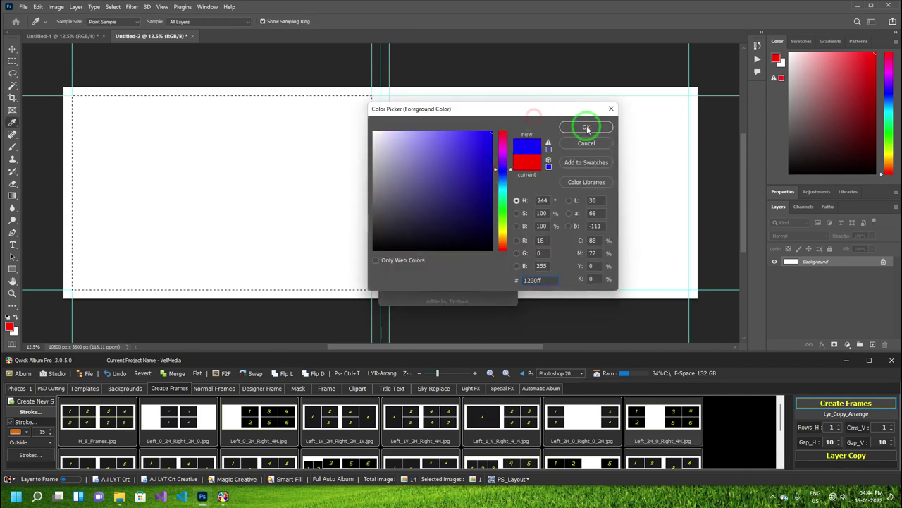
Create the left page's four frames with the mask turned off and a stroke size of 18
{"action": "left_click", "coordinate": [456, 261]}
{"action": "left_click_drag", "start_coordinate": [431, 265], "coordinate": [412, 268]}
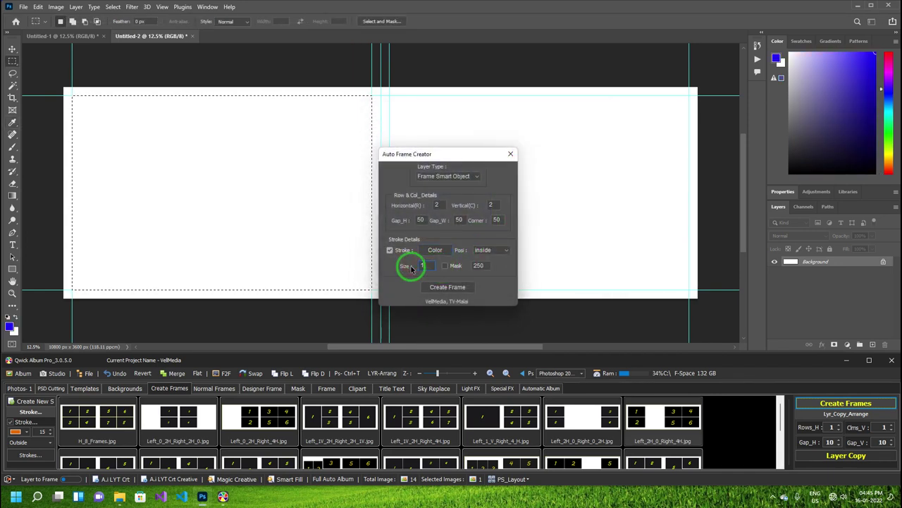
{"action": "left_click", "coordinate": [444, 287]}
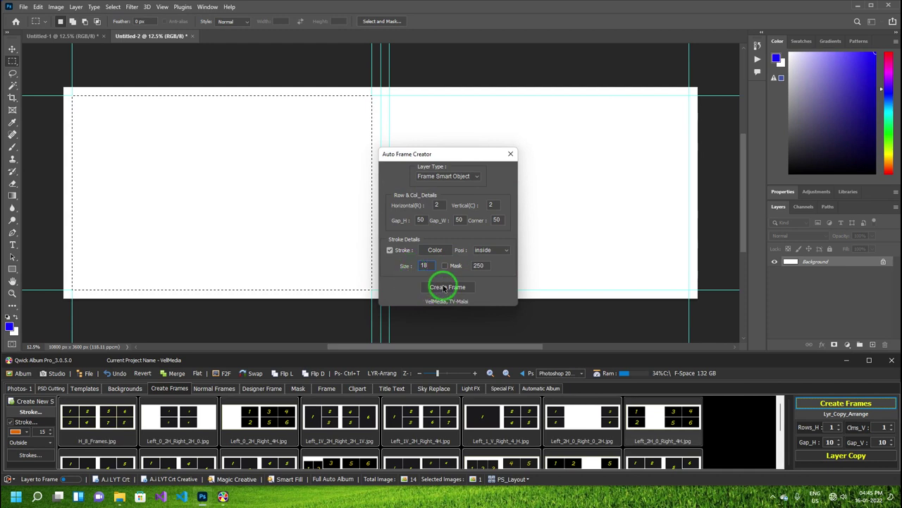
Place photos DSC_2107 and DSC_2108 in the left page's two upper frames
{"action": "left_click", "coordinate": [387, 310]}
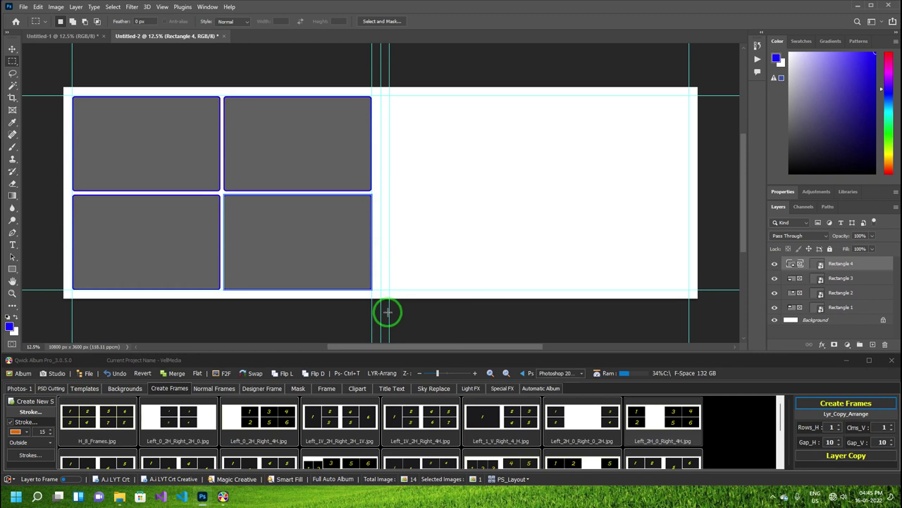
{"action": "left_click", "coordinate": [12, 48]}
{"action": "left_click", "coordinate": [163, 175]}
{"action": "left_click", "coordinate": [255, 166]}
{"action": "left_click", "coordinate": [252, 248]}
{"action": "left_click", "coordinate": [165, 243]}
{"action": "left_click", "coordinate": [19, 388]}
{"action": "left_click", "coordinate": [35, 423]}
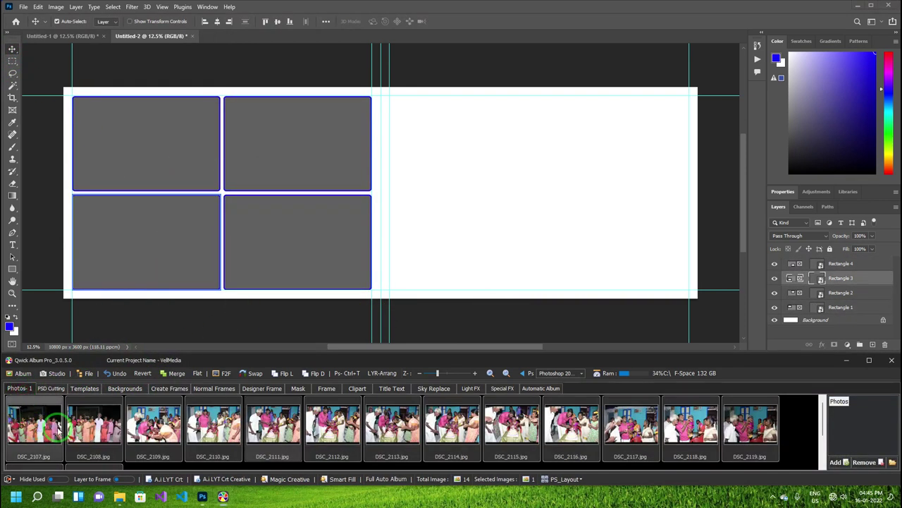
{"action": "left_click", "coordinate": [153, 148]}
{"action": "left_click", "coordinate": [303, 145]}
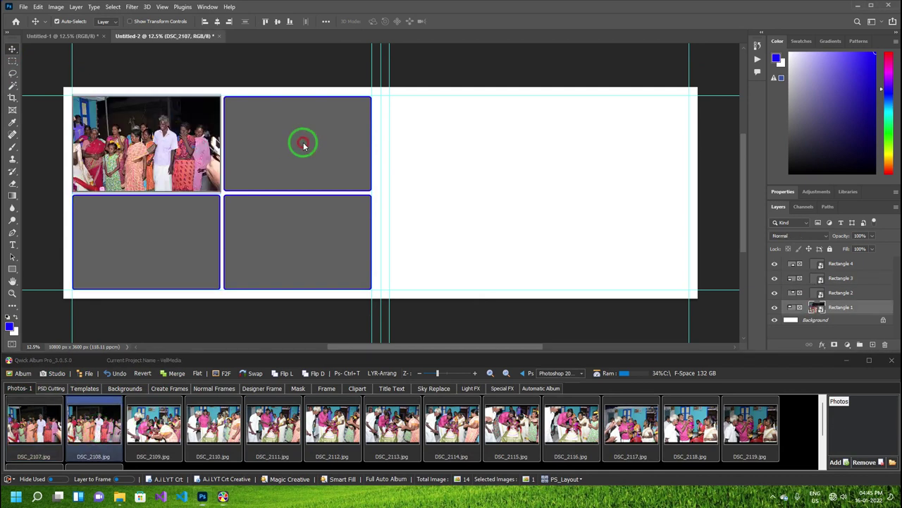
Place photos DSC_2109 and DSC_2111 in the left page's two lower frames
{"action": "left_click", "coordinate": [151, 225]}
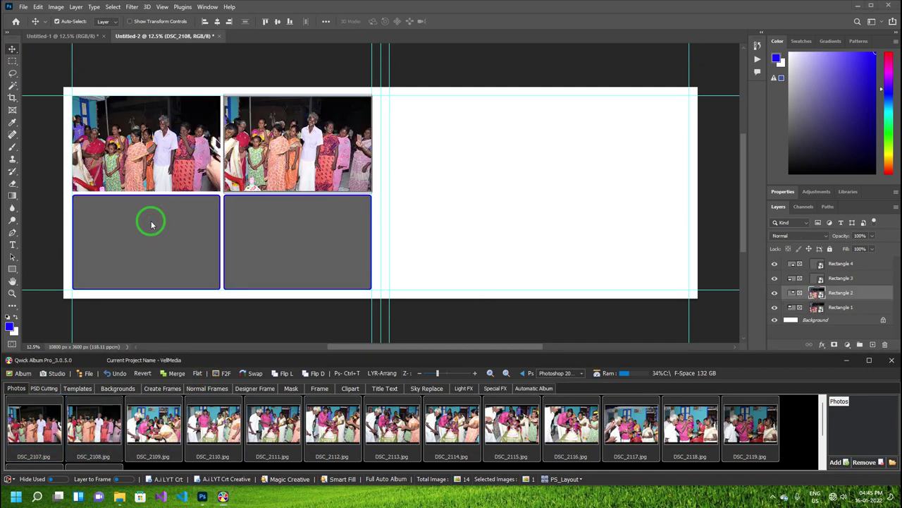
{"action": "left_click", "coordinate": [155, 254]}
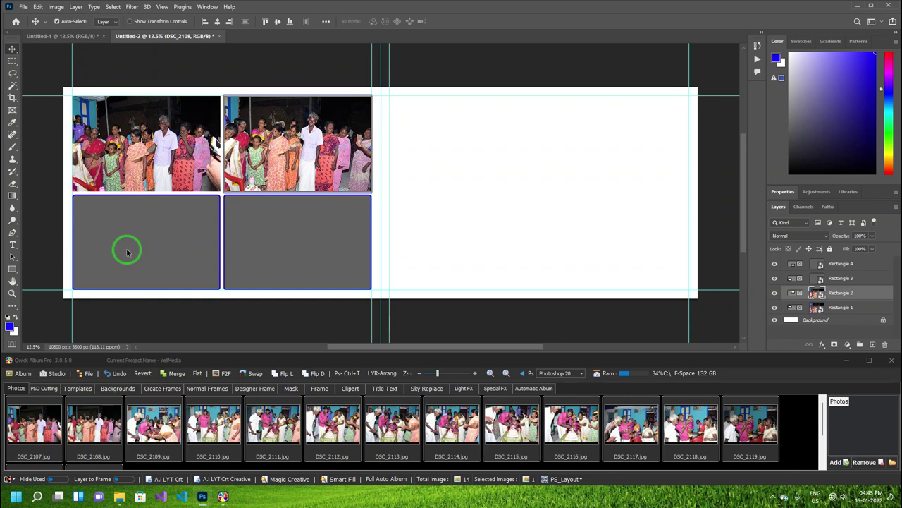
{"action": "left_click", "coordinate": [153, 423]}
{"action": "left_click", "coordinate": [176, 214]}
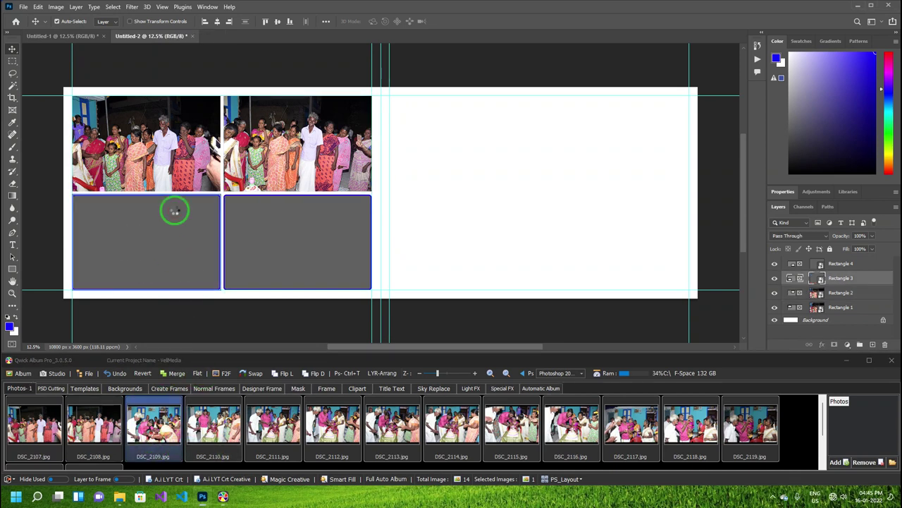
{"action": "left_click", "coordinate": [278, 242]}
{"action": "left_click", "coordinate": [141, 234]}
{"action": "left_click", "coordinate": [139, 121]}
{"action": "left_click", "coordinate": [272, 423]}
{"action": "left_click", "coordinate": [302, 221]}
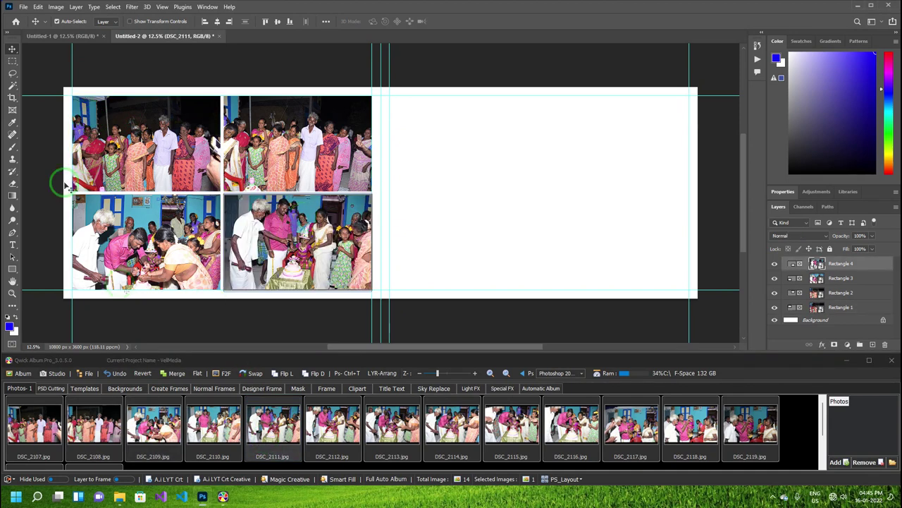
{"action": "left_click", "coordinate": [510, 163]}
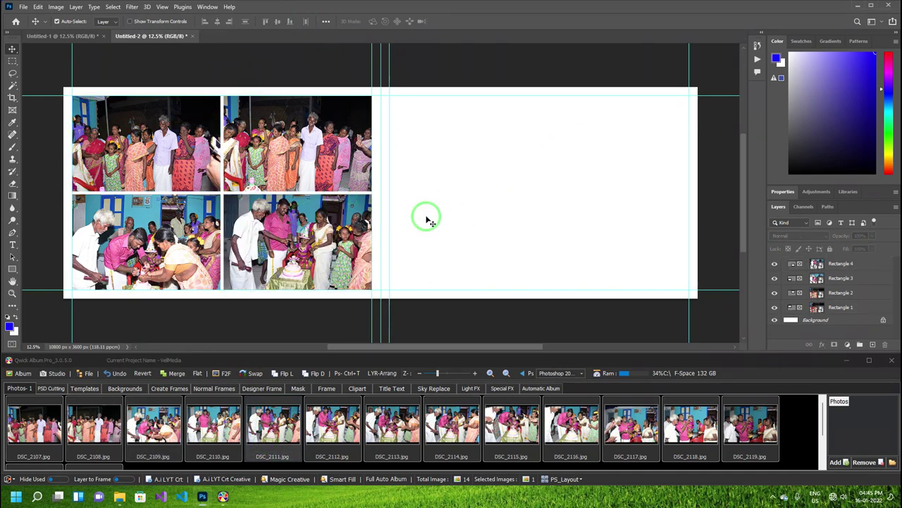
Select the right page's area within the guides and start the automatic frame creator for it
{"action": "key", "text": "m"}
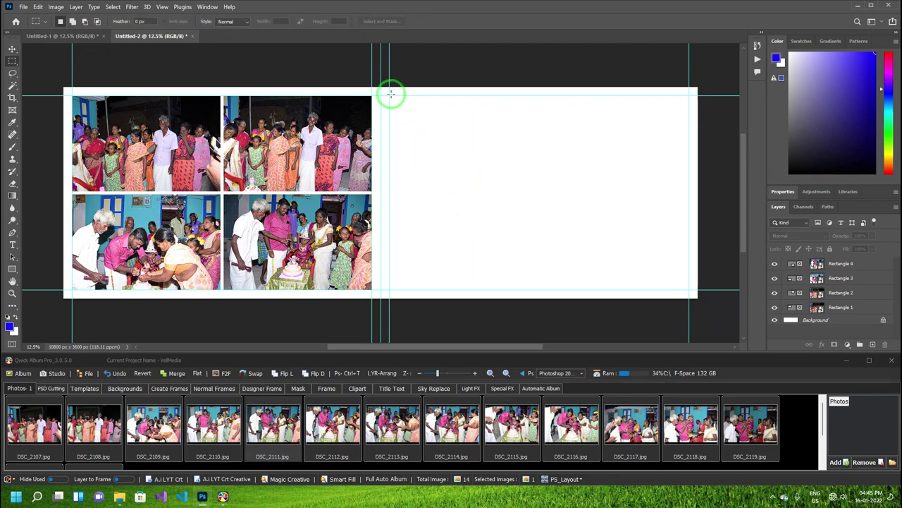
{"action": "left_click_drag", "start_coordinate": [389, 96], "coordinate": [690, 289]}
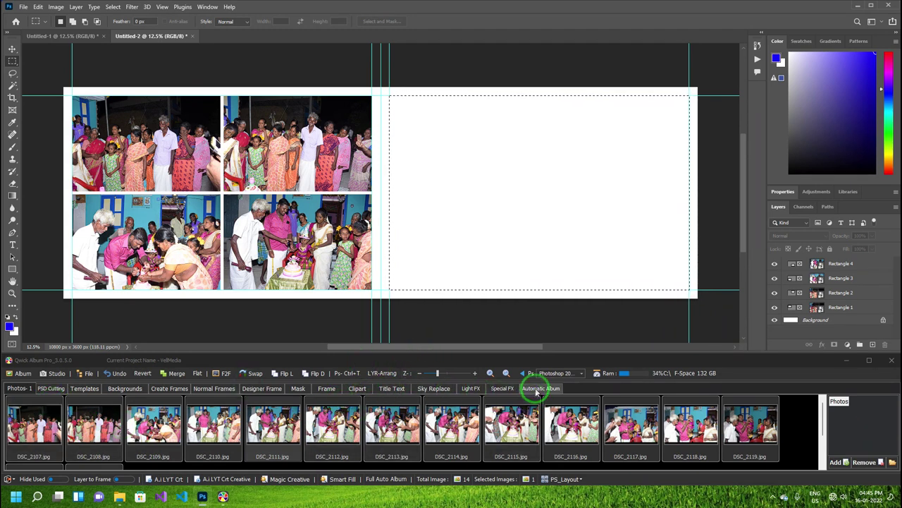
{"action": "left_click", "coordinate": [201, 392]}
{"action": "left_click", "coordinate": [320, 462]}
{"action": "left_click", "coordinate": [415, 462]}
{"action": "left_click", "coordinate": [170, 388]}
{"action": "left_click", "coordinate": [835, 411]}
Set up a Smart Object frame grid for the right page with 2 rows, 2 columns, gaps of 50 and corner 150
{"action": "left_click", "coordinate": [451, 176]}
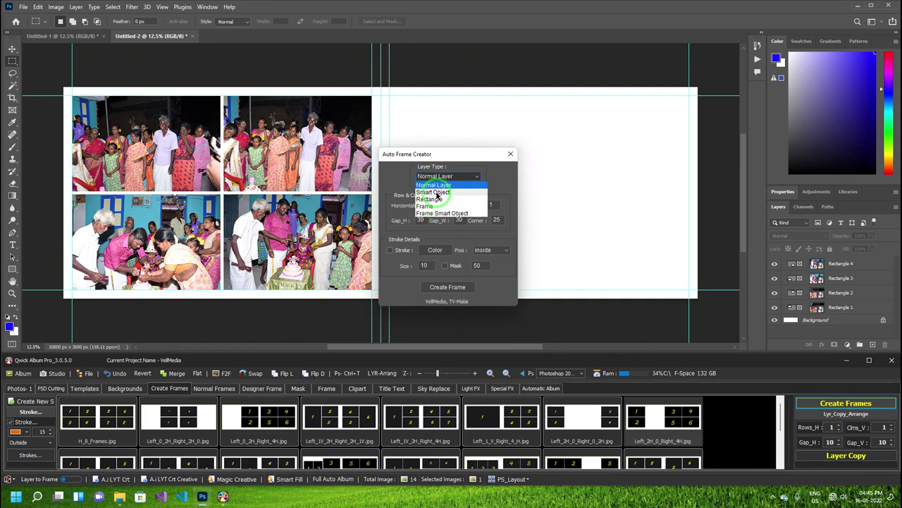
{"action": "left_click", "coordinate": [438, 195]}
{"action": "left_click", "coordinate": [407, 211]}
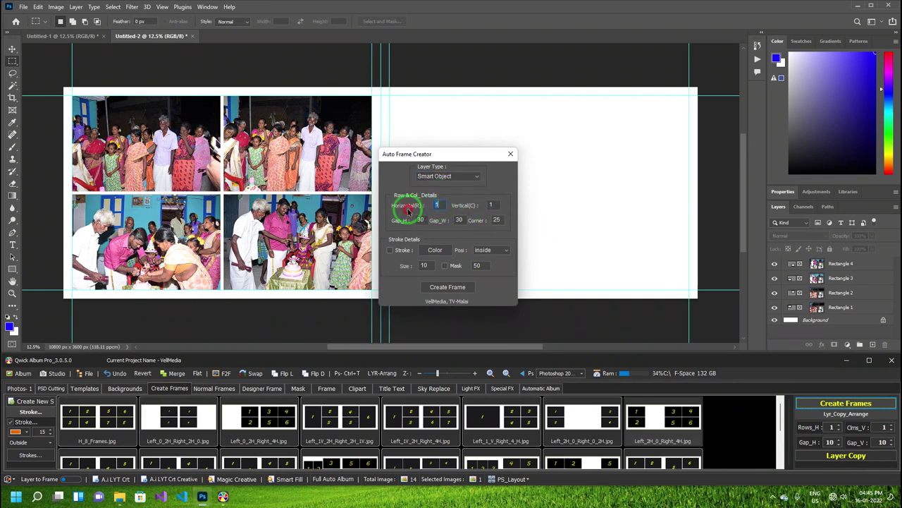
{"action": "left_click", "coordinate": [440, 204]}
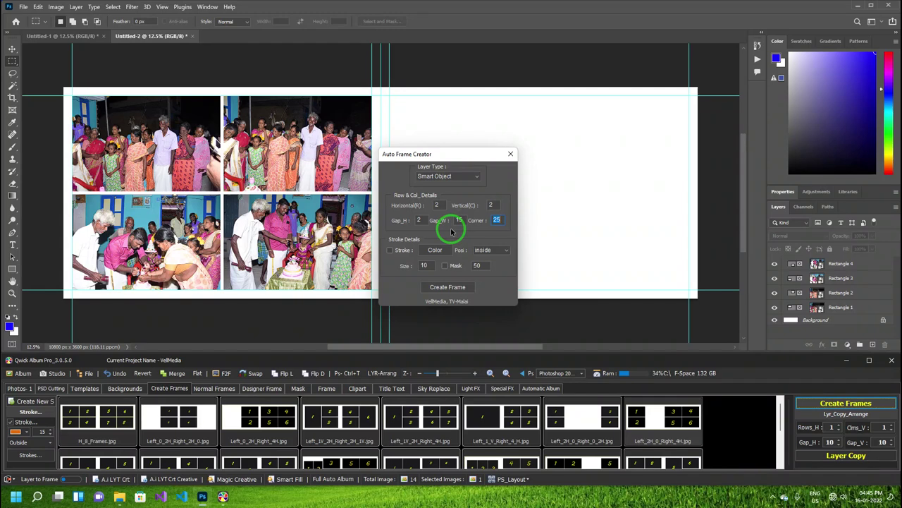
{"action": "left_click", "coordinate": [418, 219]}
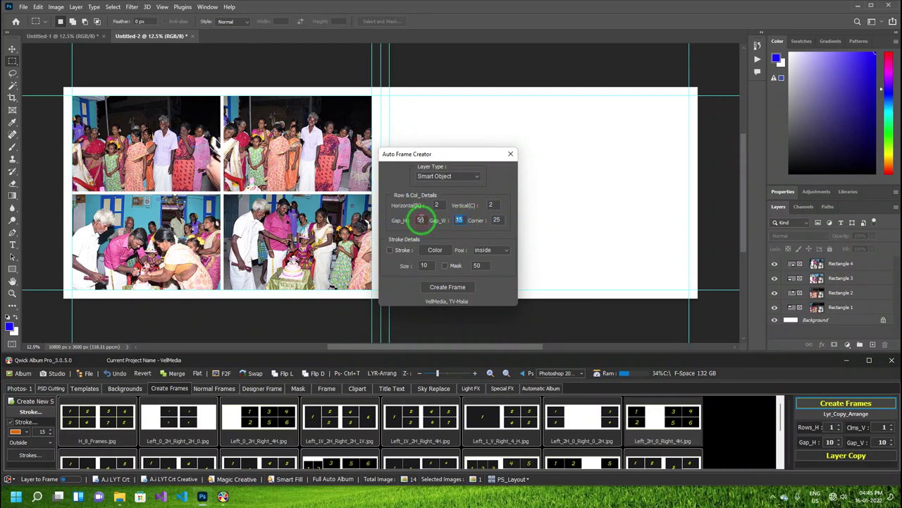
{"action": "type", "text": "50"}
{"action": "left_click", "coordinate": [474, 221]}
Enable the stroke for the right page's frames with the magenta colour ff00ea
{"action": "left_click", "coordinate": [400, 263]}
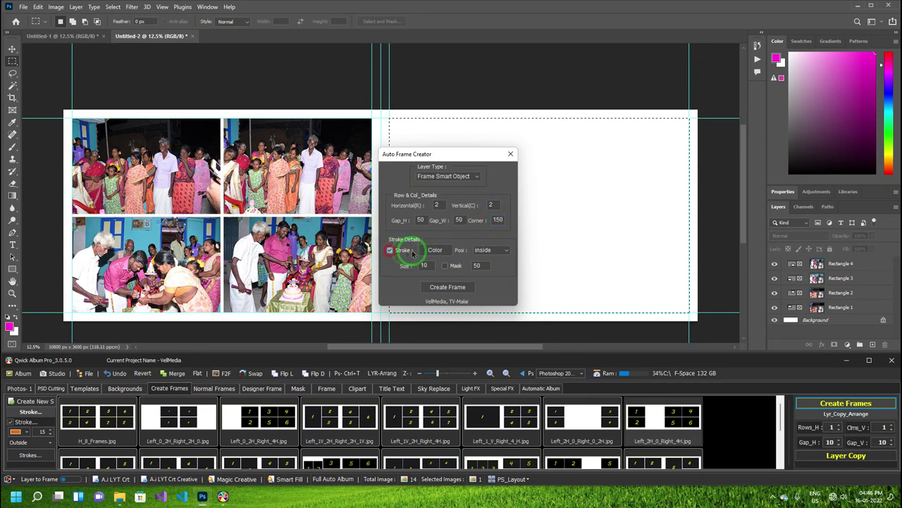
{"action": "left_click", "coordinate": [430, 251]}
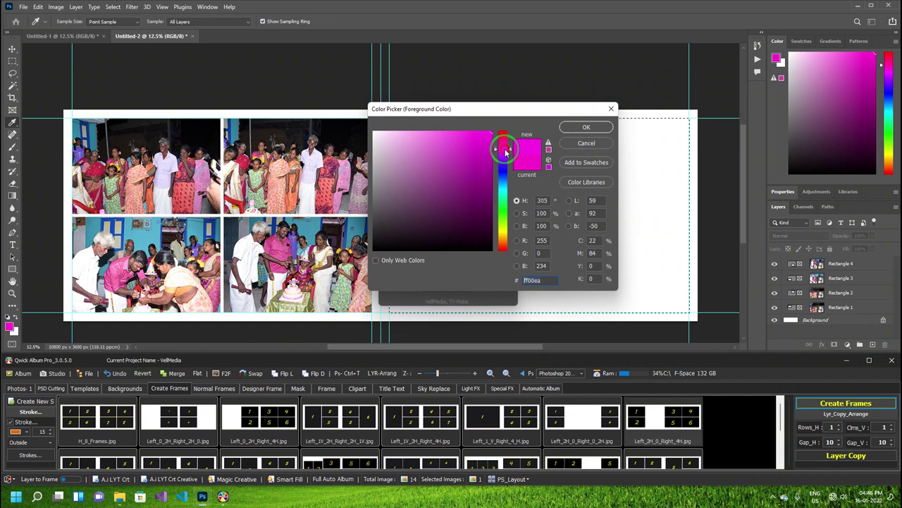
{"action": "left_click", "coordinate": [571, 127]}
Create the right page's four frames with a centered stroke of size 19
{"action": "left_click", "coordinate": [425, 265]}
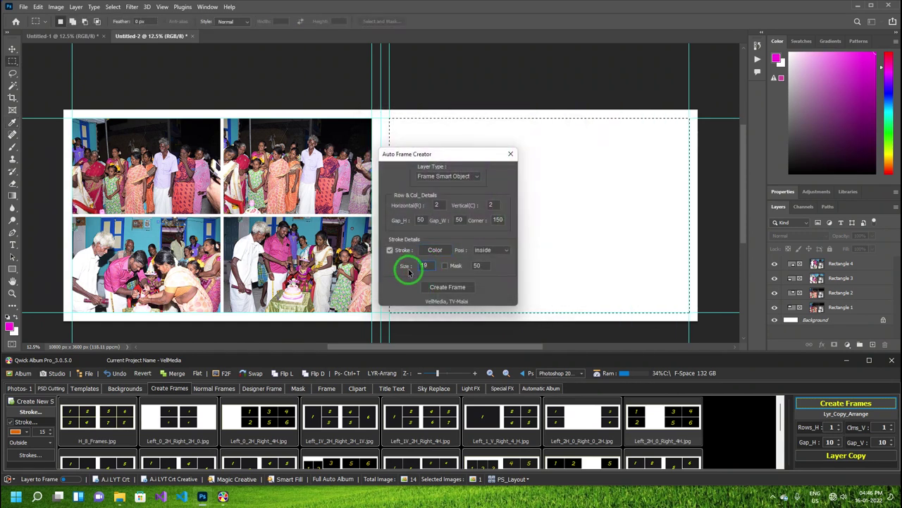
{"action": "left_click", "coordinate": [494, 251]}
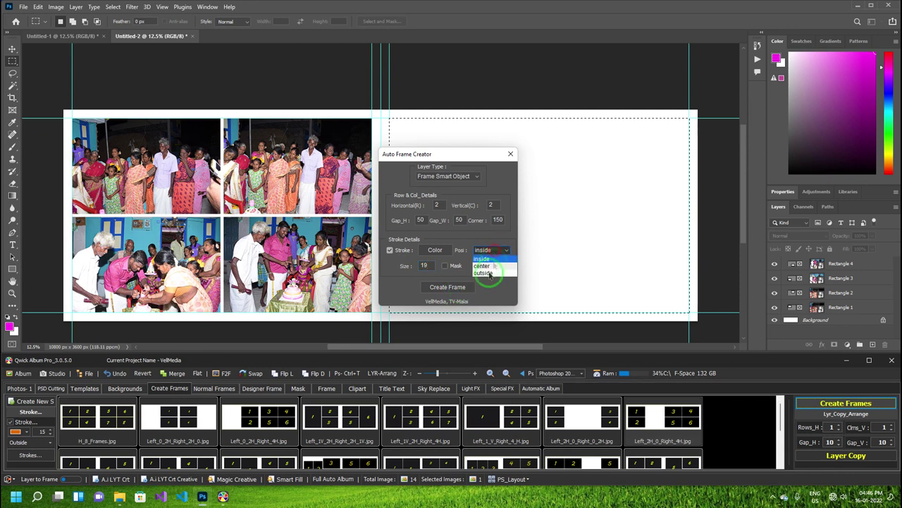
{"action": "left_click", "coordinate": [486, 266]}
{"action": "left_click", "coordinate": [462, 289]}
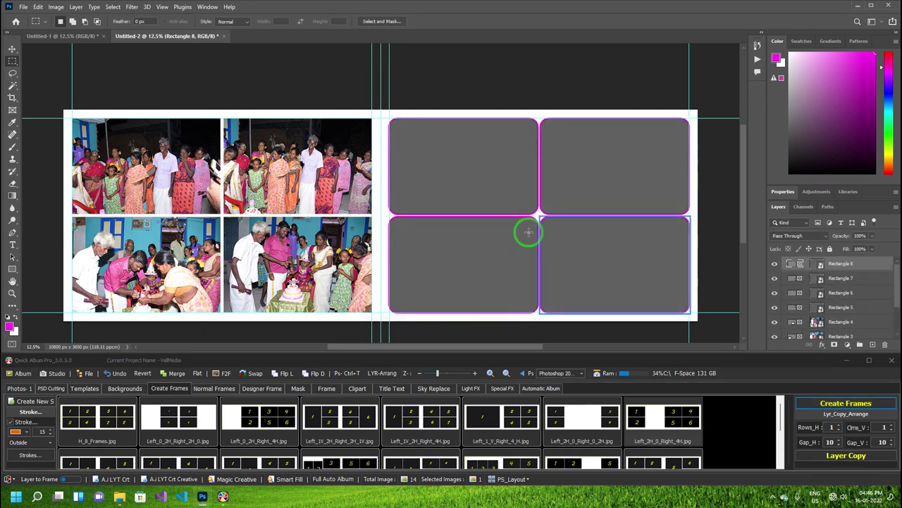
Place photos DSC_2112 and DSC_2114 in the right page's two upper frames
{"action": "left_click", "coordinate": [13, 53]}
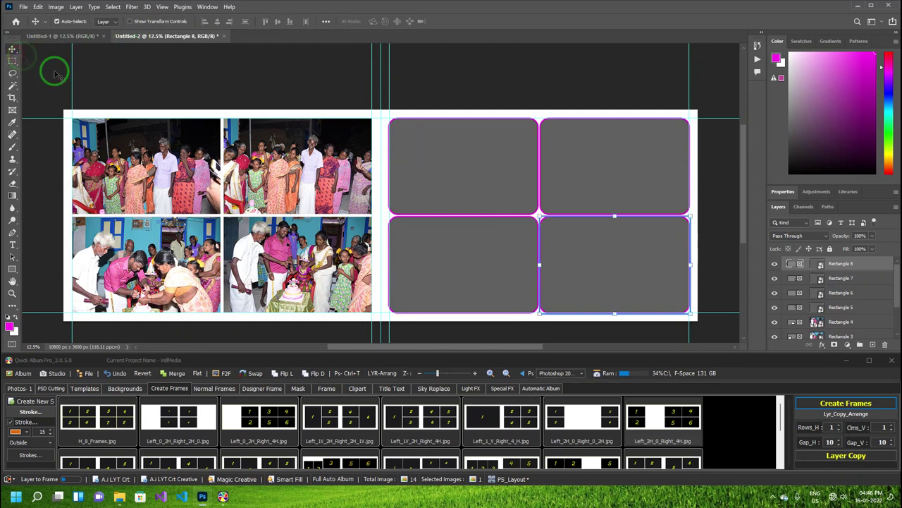
{"action": "left_click", "coordinate": [478, 176]}
{"action": "left_click", "coordinate": [567, 172]}
{"action": "left_click", "coordinate": [498, 242]}
{"action": "left_click", "coordinate": [487, 184]}
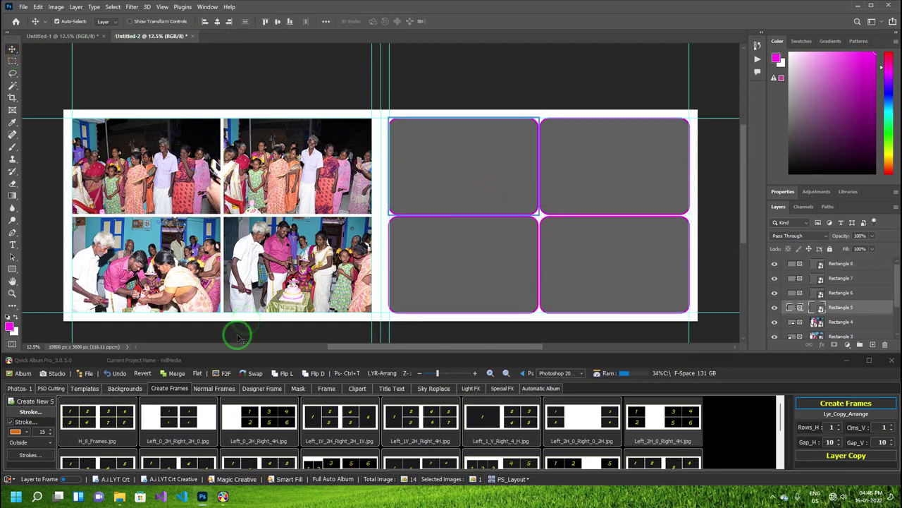
{"action": "left_click", "coordinate": [43, 390]}
{"action": "left_click", "coordinate": [19, 389]}
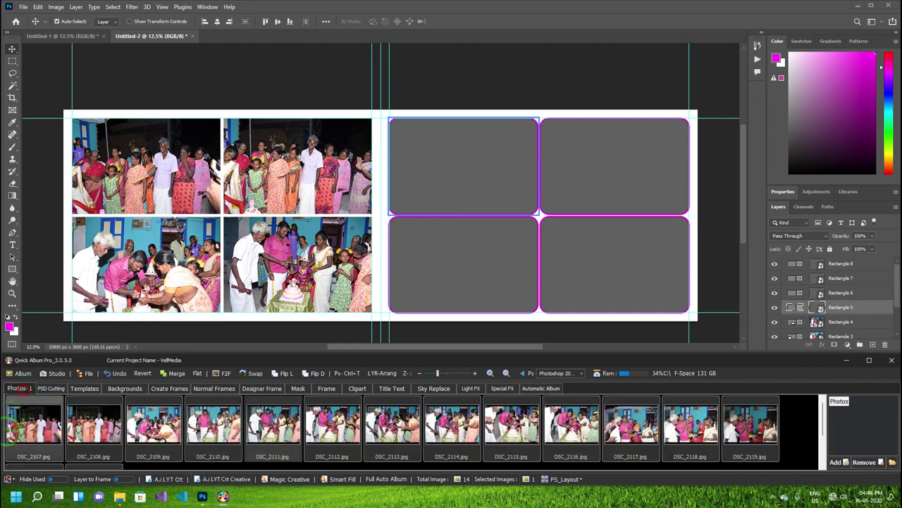
{"action": "left_click_drag", "start_coordinate": [345, 450], "coordinate": [493, 165]}
{"action": "left_click", "coordinate": [578, 171]}
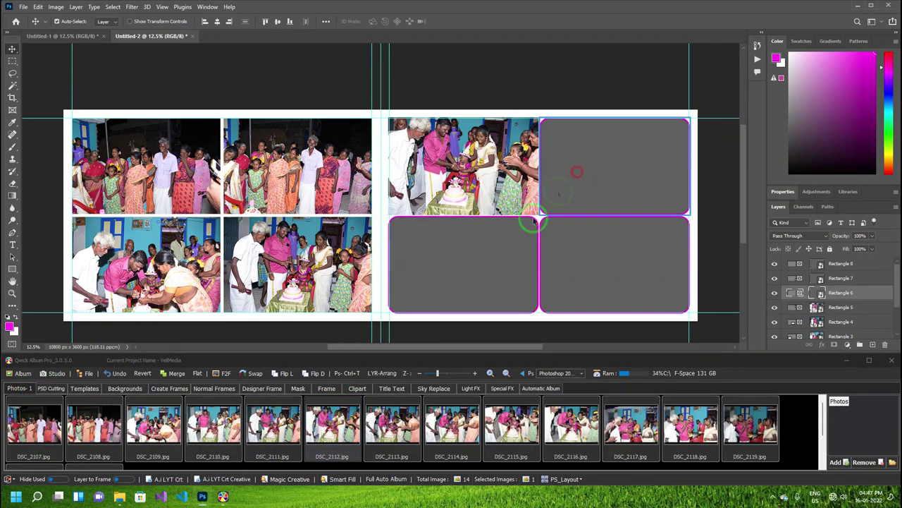
{"action": "left_click", "coordinate": [588, 165]}
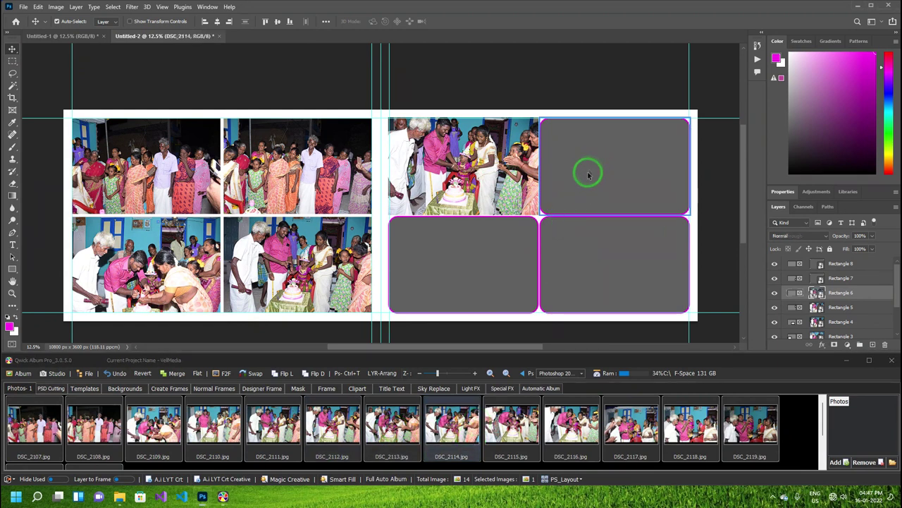
Place photos DSC_2115 and DSC_2117 in the right page's two lower frames
{"action": "left_click", "coordinate": [470, 233]}
{"action": "left_click", "coordinate": [511, 425]}
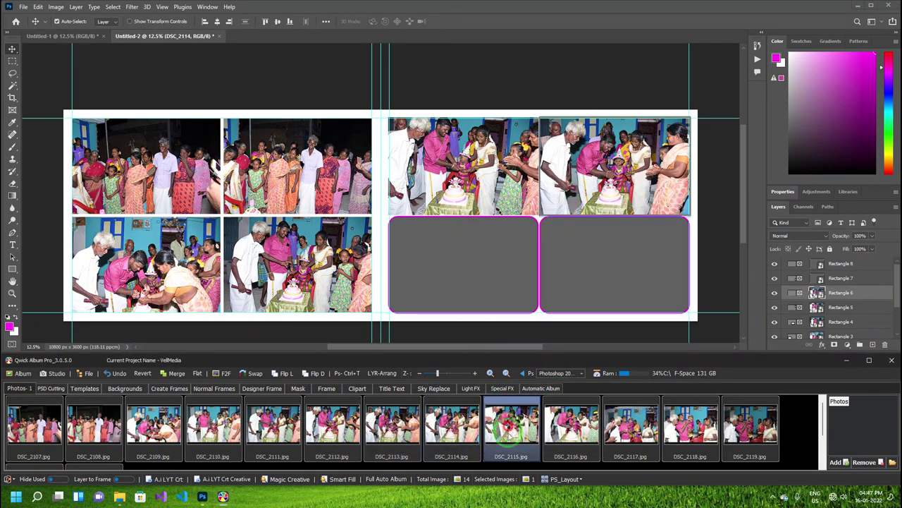
{"action": "left_click", "coordinate": [625, 426]}
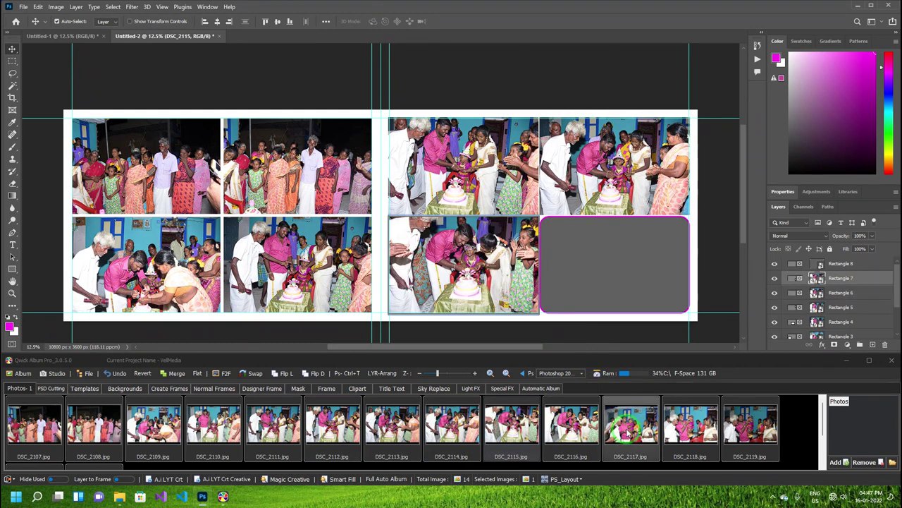
{"action": "left_click", "coordinate": [591, 257]}
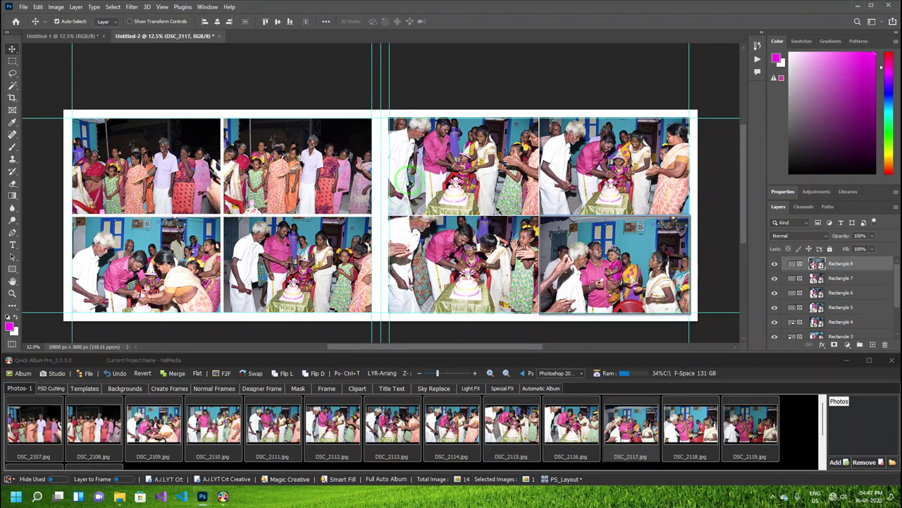
{"action": "left_click", "coordinate": [465, 190]}
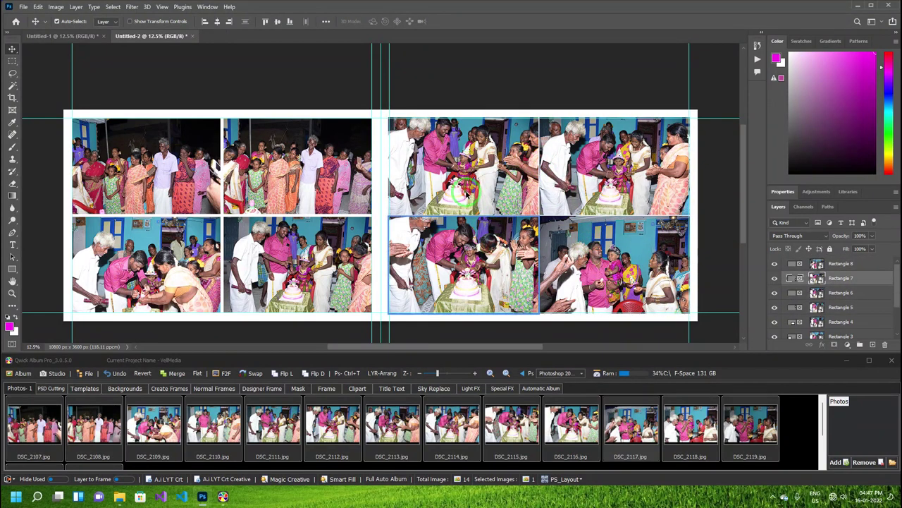
{"action": "left_click", "coordinate": [206, 166]}
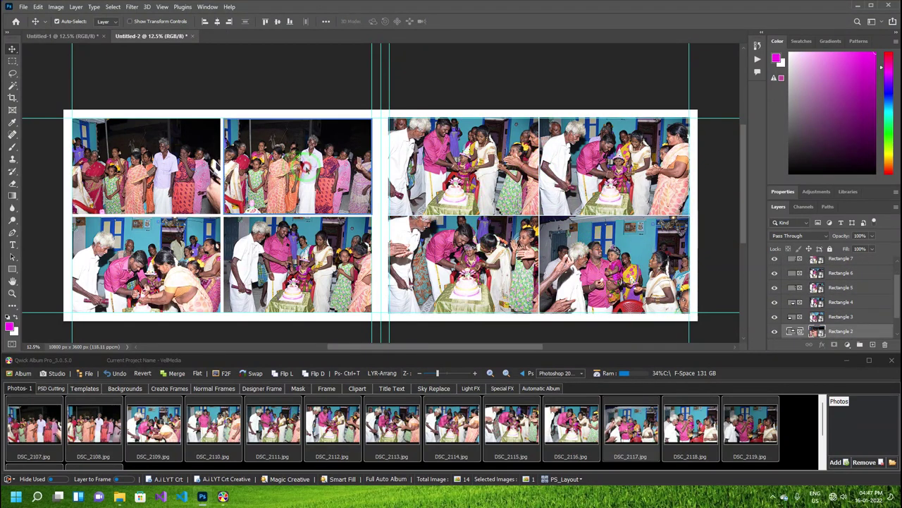
Add the teal striped background from BG_VOL-1 behind all frames of the spread and confirm its placement
{"action": "left_click", "coordinate": [124, 387]}
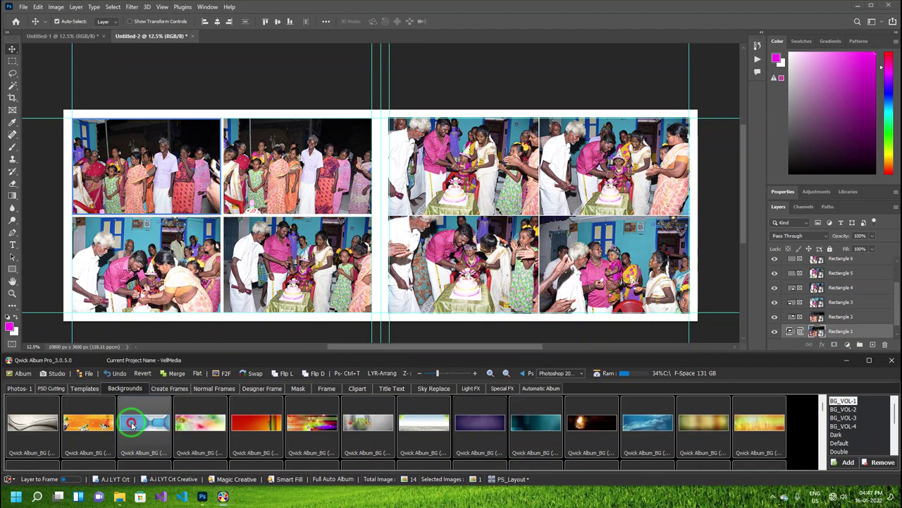
{"action": "scroll", "coordinate": [512, 437], "scroll_direction": "down", "scroll_amount": 1}
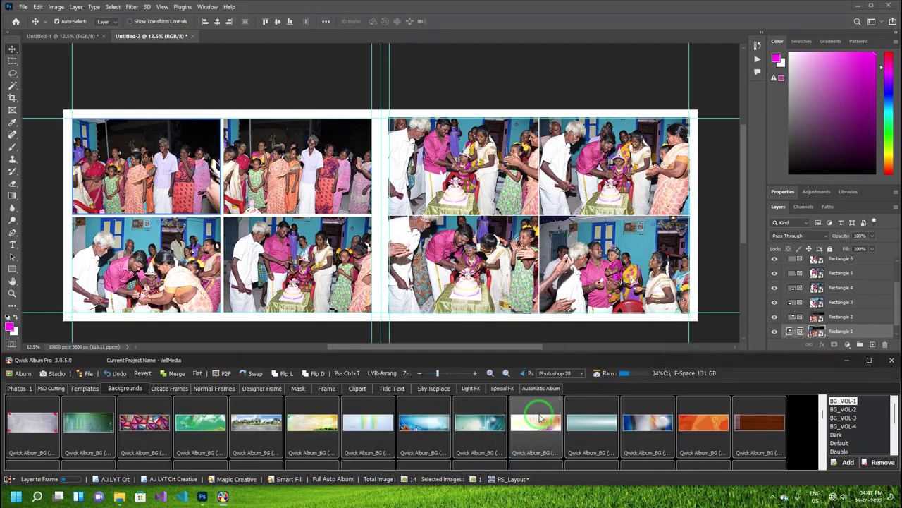
{"action": "left_click", "coordinate": [591, 423]}
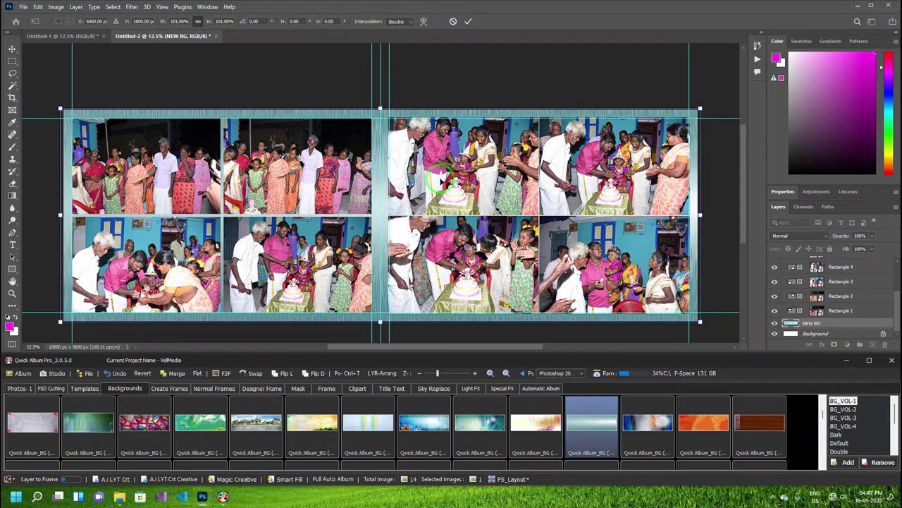
{"action": "left_click", "coordinate": [682, 109]}
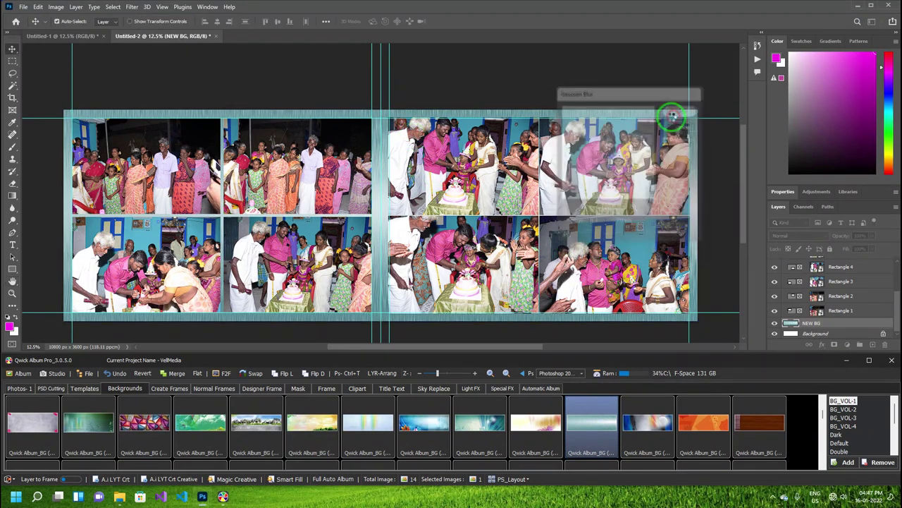
{"action": "left_click", "coordinate": [327, 106]}
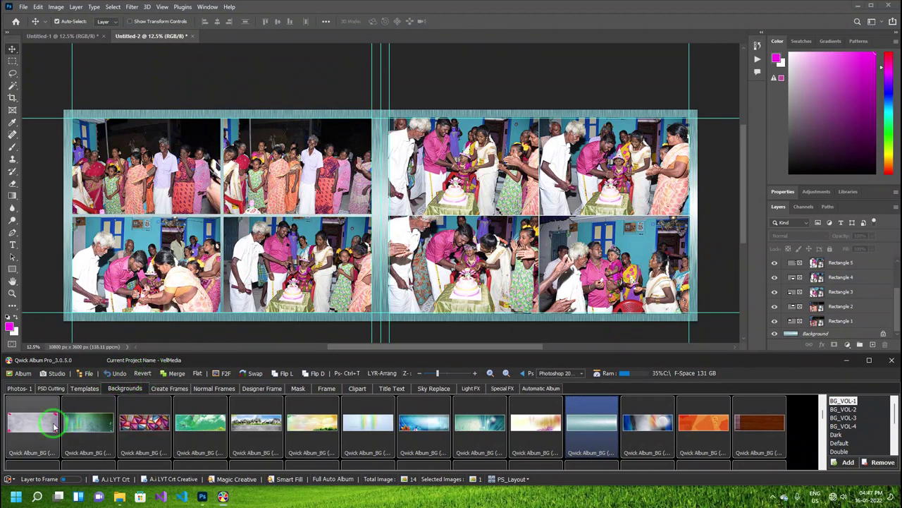
Start creating a new album sheet from the frame creation tools
{"action": "left_click", "coordinate": [169, 388]}
{"action": "left_click", "coordinate": [35, 400]}
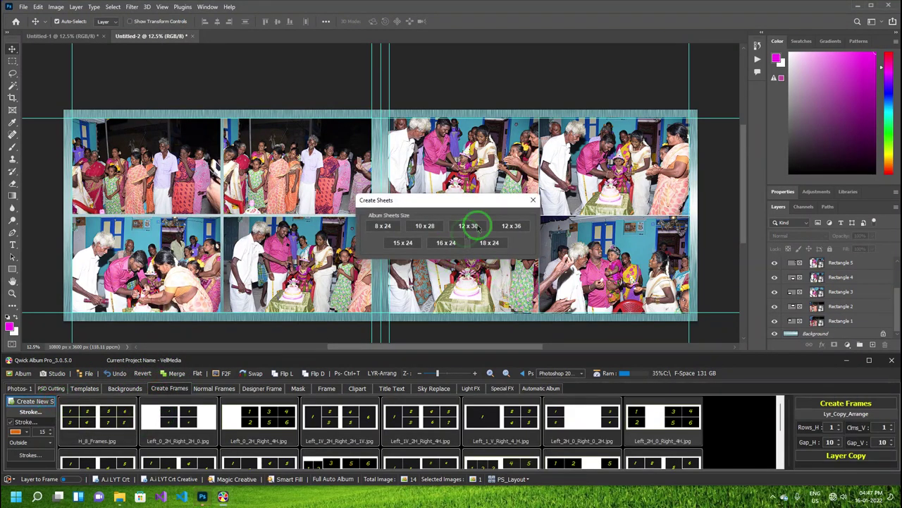